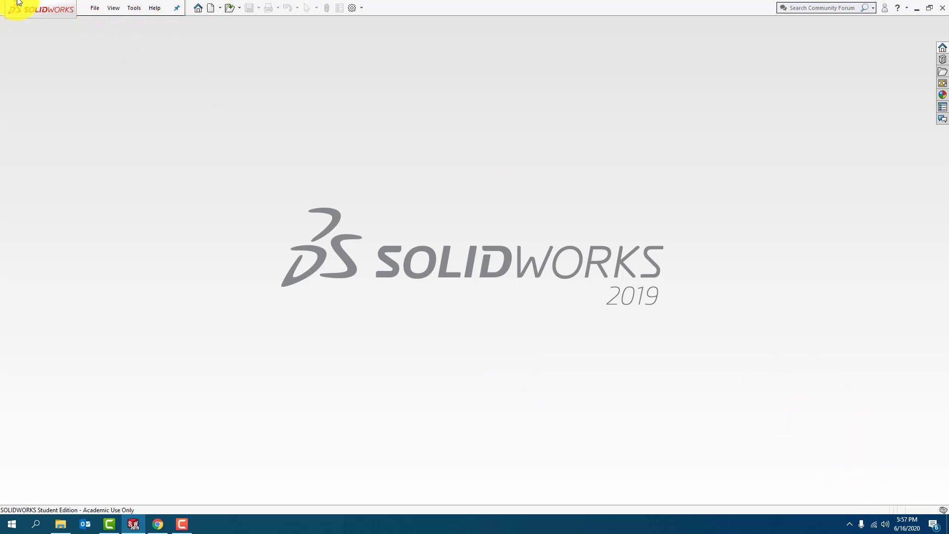
Create a new blank part document, Part2, and bring up its unit system list (IPS)
{"action": "left_click", "coordinate": [94, 8]}
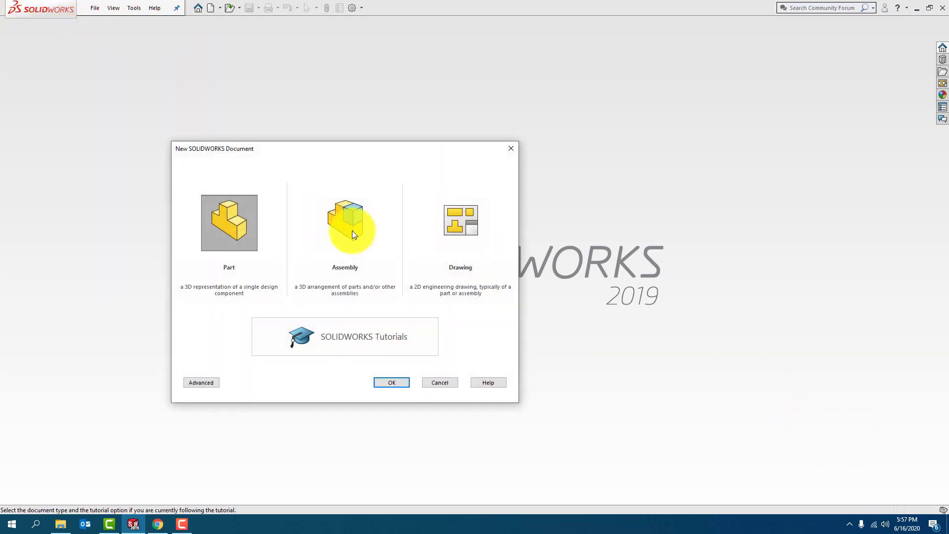
{"action": "left_click", "coordinate": [402, 383]}
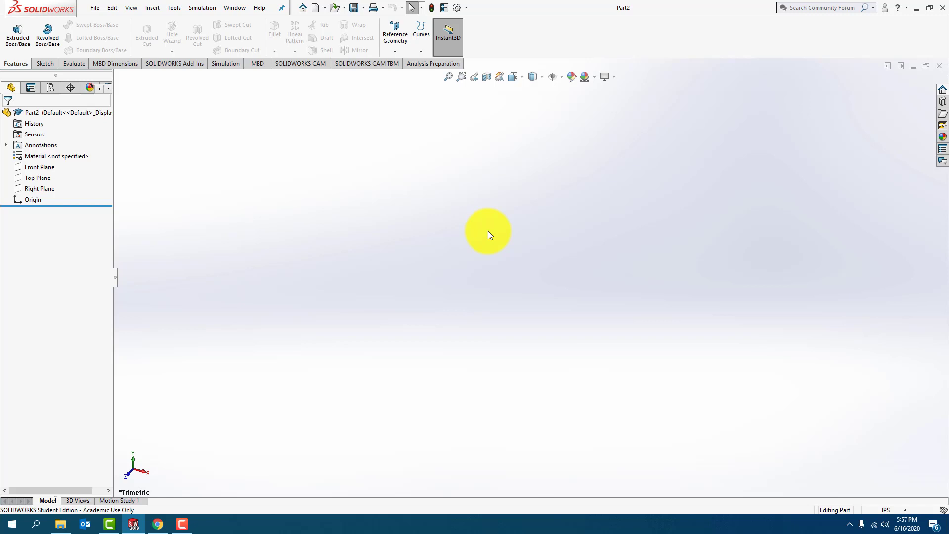
{"action": "left_click", "coordinate": [897, 509]}
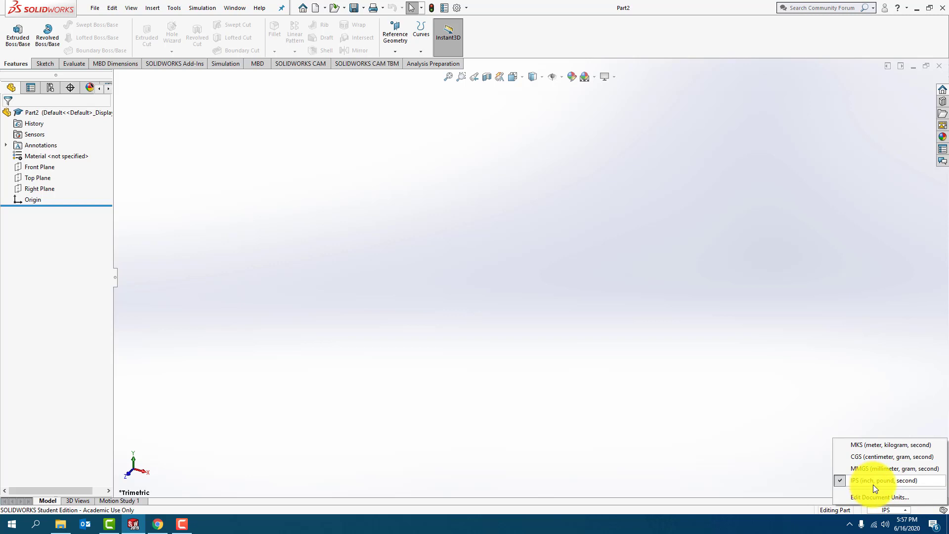
Set the document's length units to one decimal place (.1)
{"action": "left_click", "coordinate": [875, 497]}
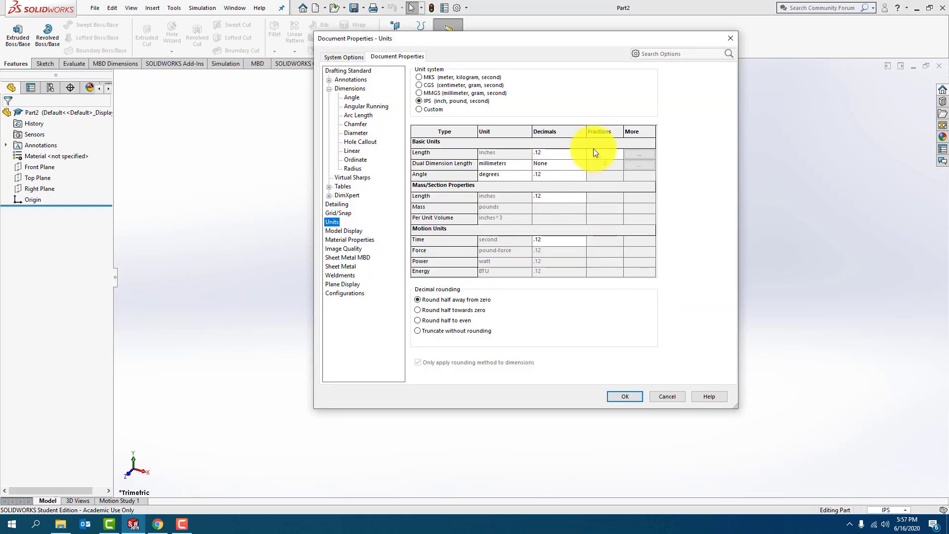
{"action": "left_click", "coordinate": [552, 154]}
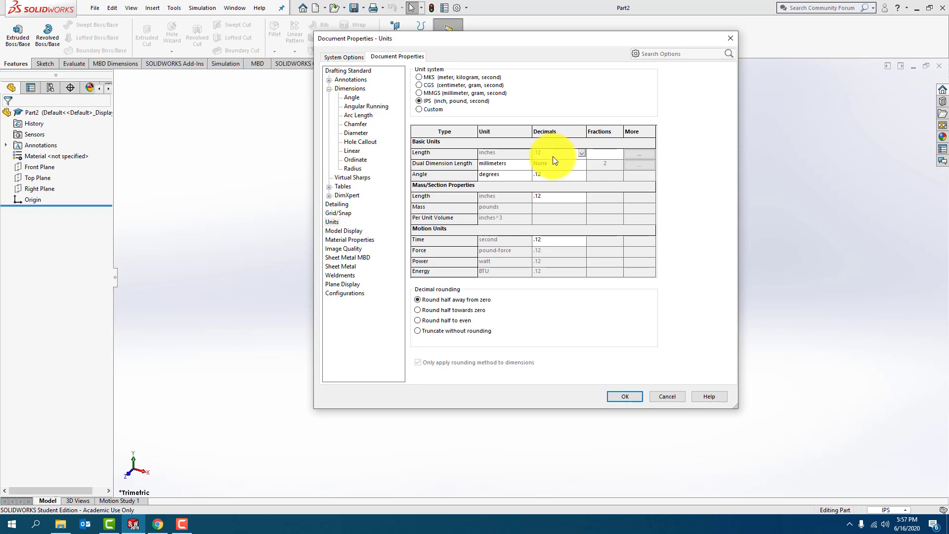
{"action": "left_click", "coordinate": [553, 156]}
{"action": "left_click", "coordinate": [551, 176]}
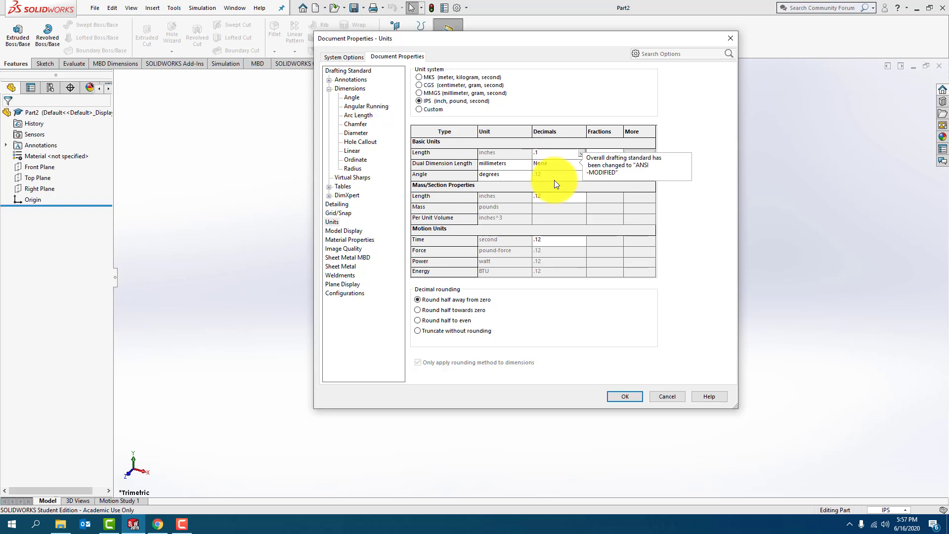
{"action": "left_click", "coordinate": [625, 396]}
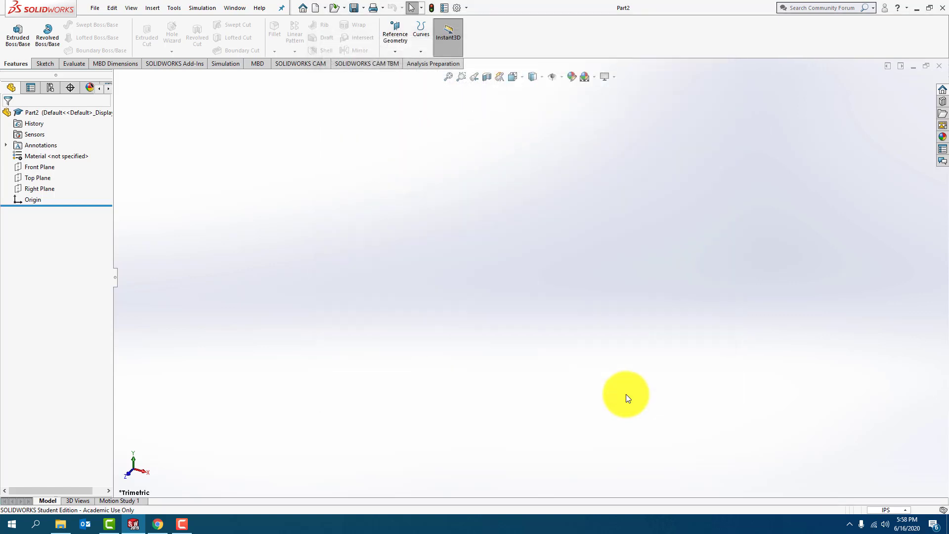
Switch the linear and diameter dimension base standards from ISO to ANSI
{"action": "left_click", "coordinate": [467, 8]}
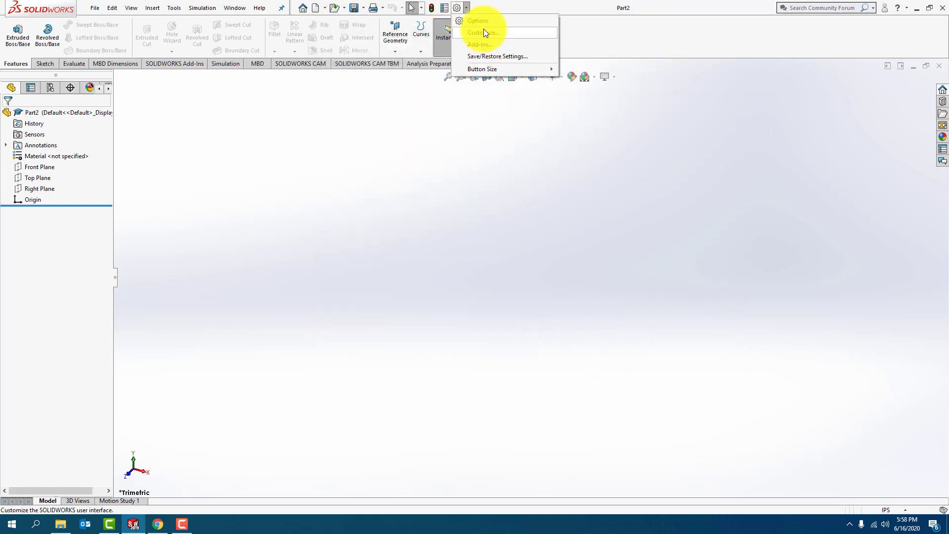
{"action": "left_click", "coordinate": [483, 24]}
{"action": "left_click", "coordinate": [401, 58]}
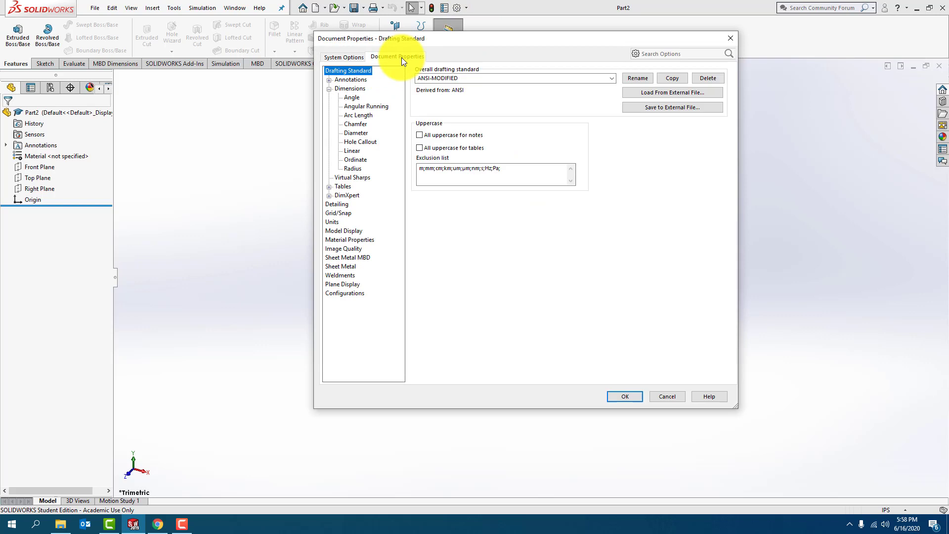
{"action": "left_click", "coordinate": [355, 151]}
{"action": "left_click", "coordinate": [468, 102]}
{"action": "left_click", "coordinate": [462, 110]}
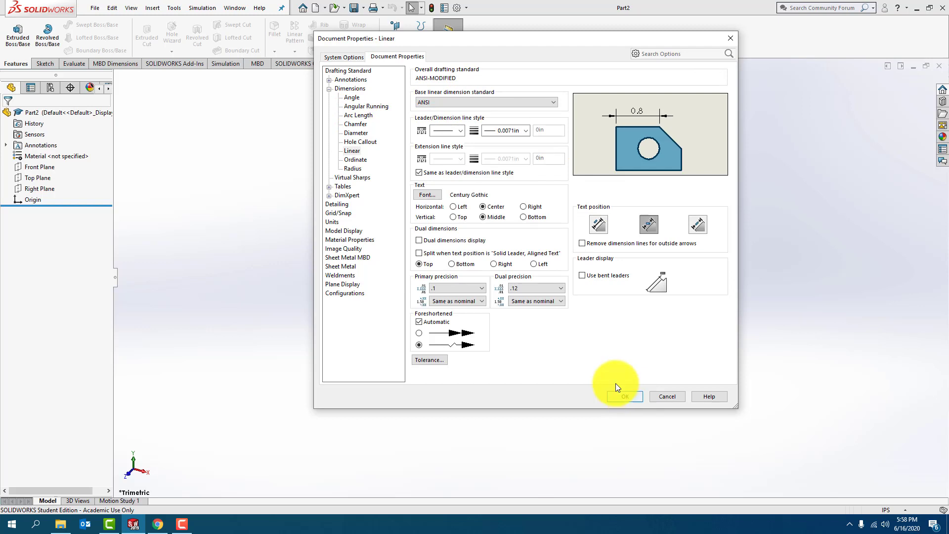
{"action": "left_click", "coordinate": [357, 135]}
{"action": "left_click", "coordinate": [438, 101]}
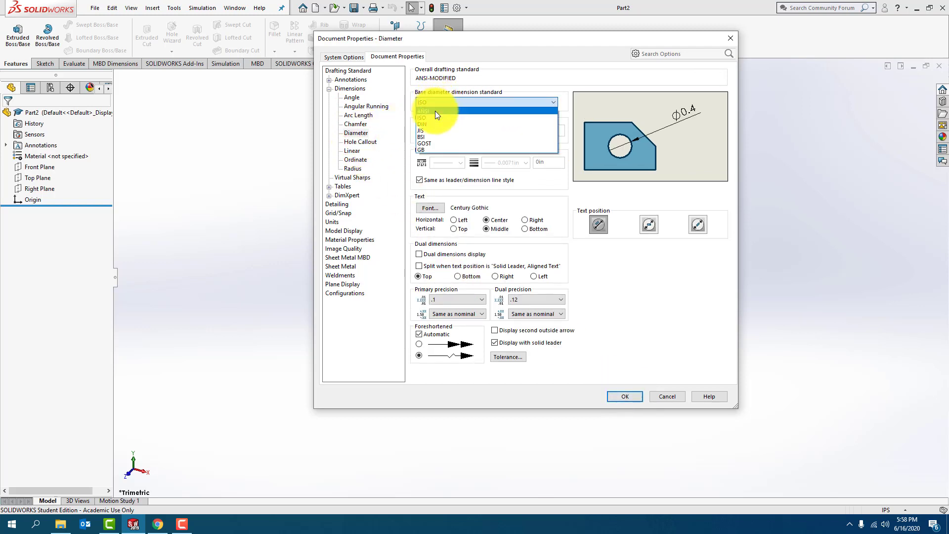
{"action": "left_click", "coordinate": [435, 111]}
{"action": "left_click", "coordinate": [624, 396]}
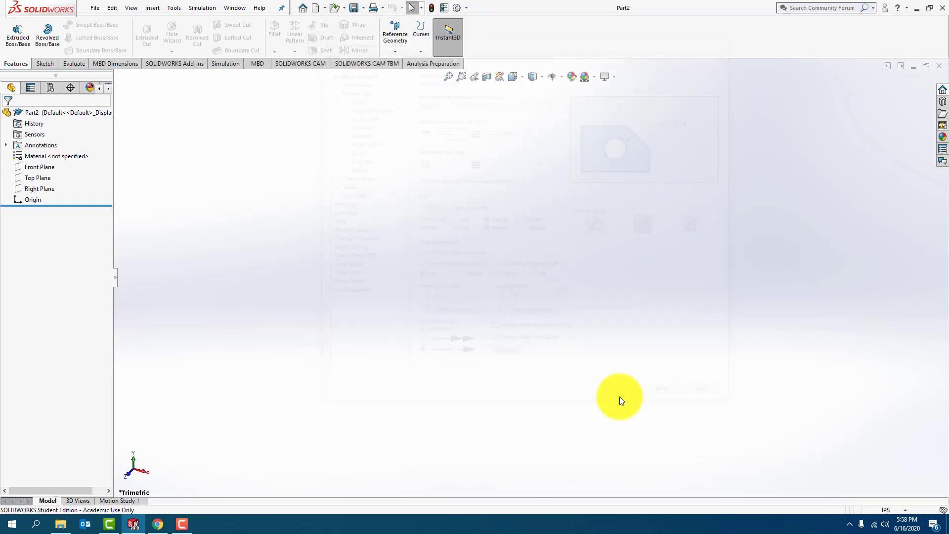
Start a Front Plane sketch and draw lines for the bottom edge and notch, starting at the origin
{"action": "left_click", "coordinate": [40, 168]}
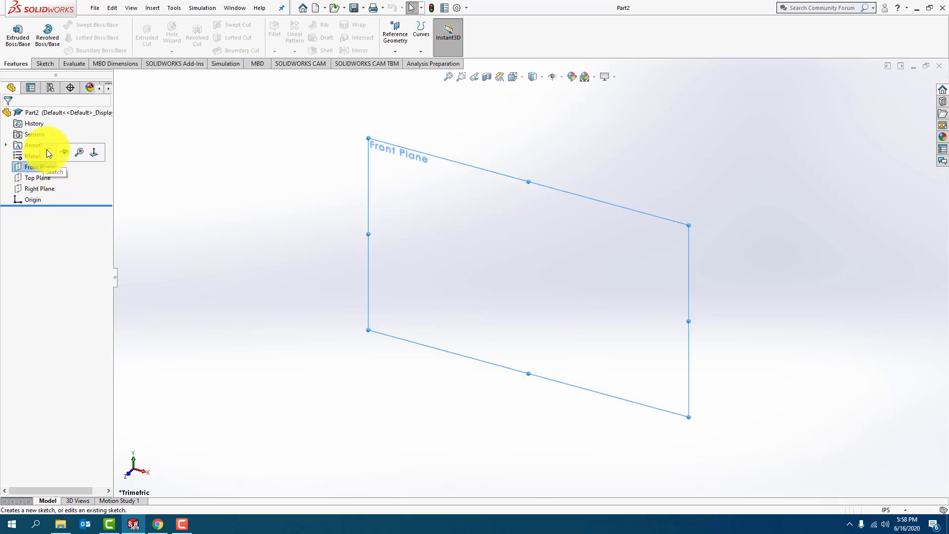
{"action": "left_click", "coordinate": [48, 149]}
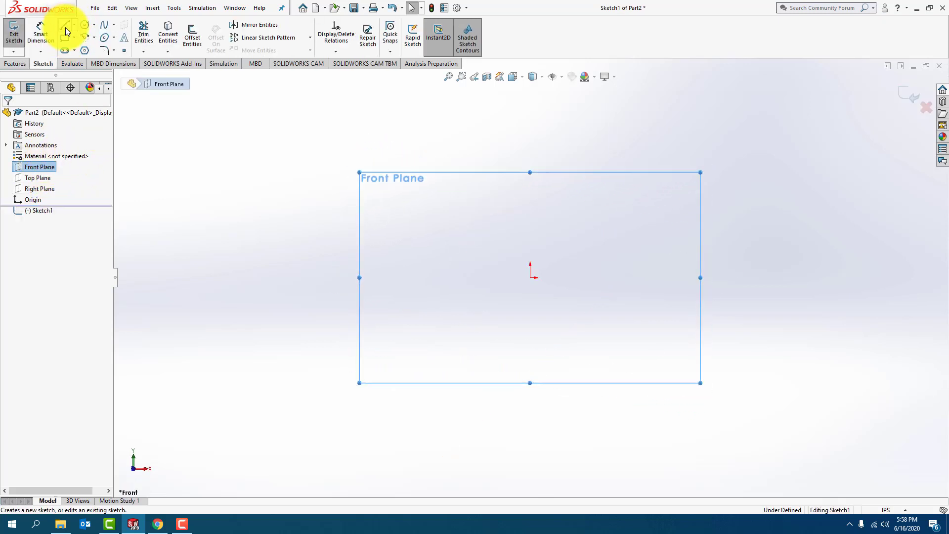
{"action": "left_click", "coordinate": [64, 25]}
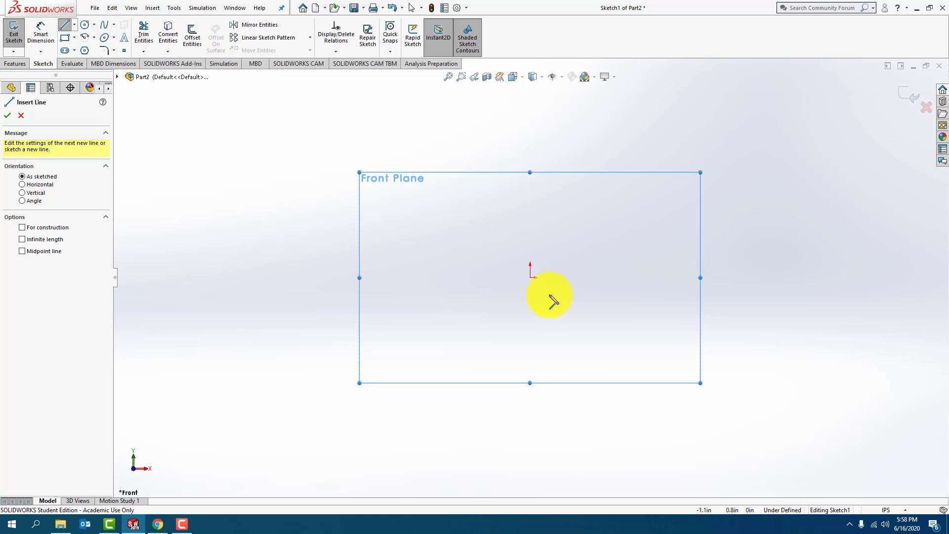
{"action": "left_click", "coordinate": [530, 278]}
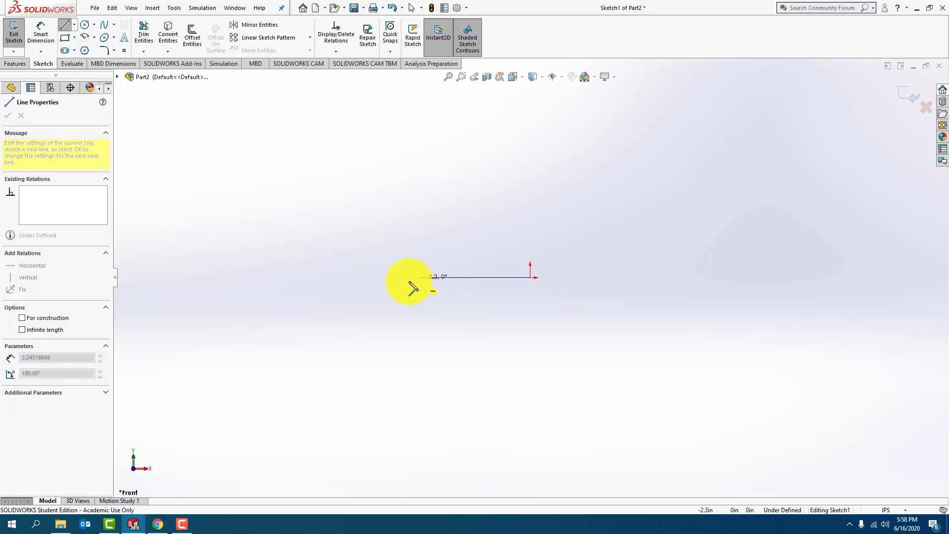
{"action": "left_click", "coordinate": [362, 278]}
{"action": "left_click", "coordinate": [362, 253]}
{"action": "left_click", "coordinate": [381, 252]}
{"action": "left_click", "coordinate": [382, 222]}
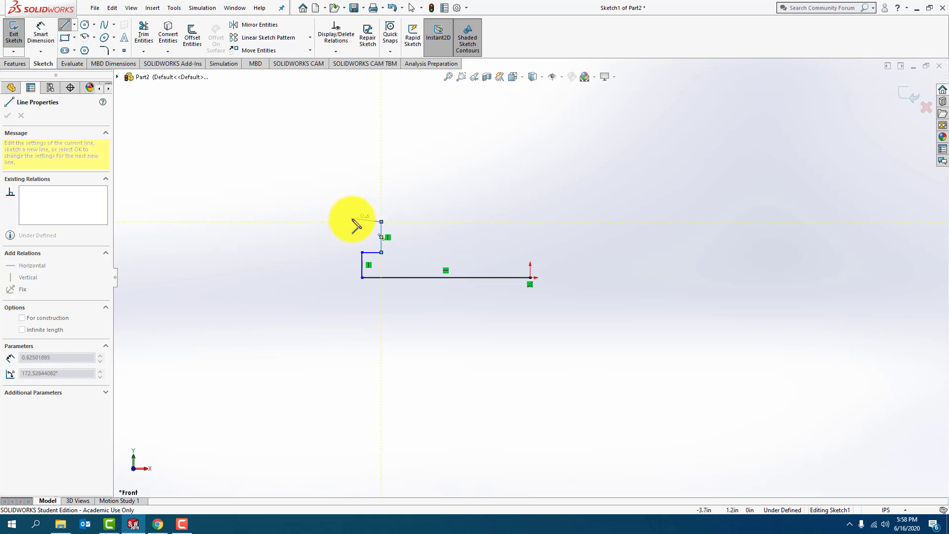
{"action": "left_click", "coordinate": [357, 222]}
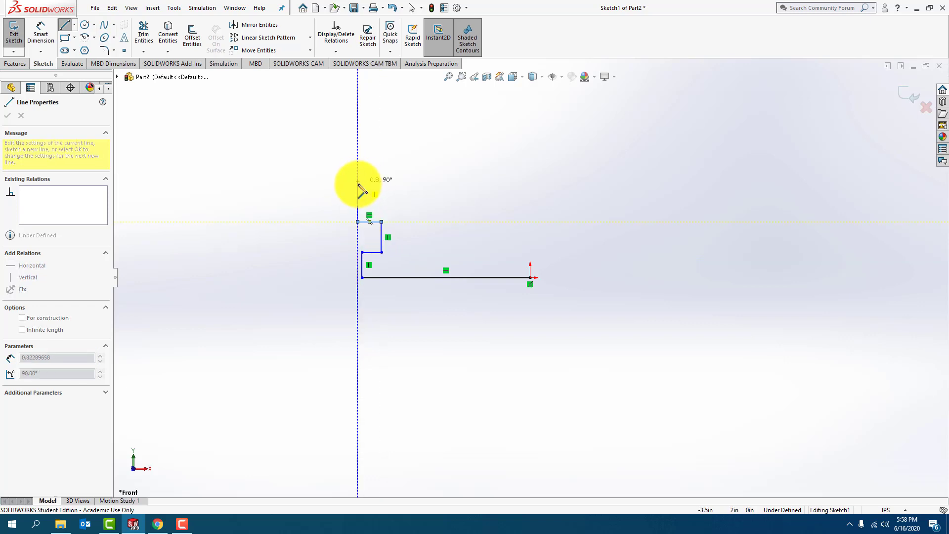
Complete the outline with sloped upper-left, flat top and angled right edges, closing at the origin
{"action": "left_click", "coordinate": [358, 183]}
{"action": "left_click", "coordinate": [446, 132]}
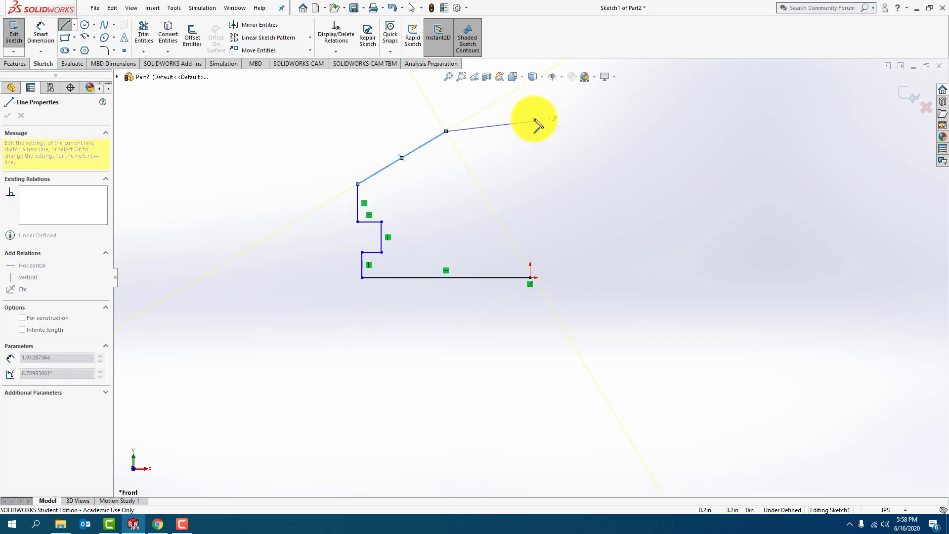
{"action": "left_click", "coordinate": [508, 132]}
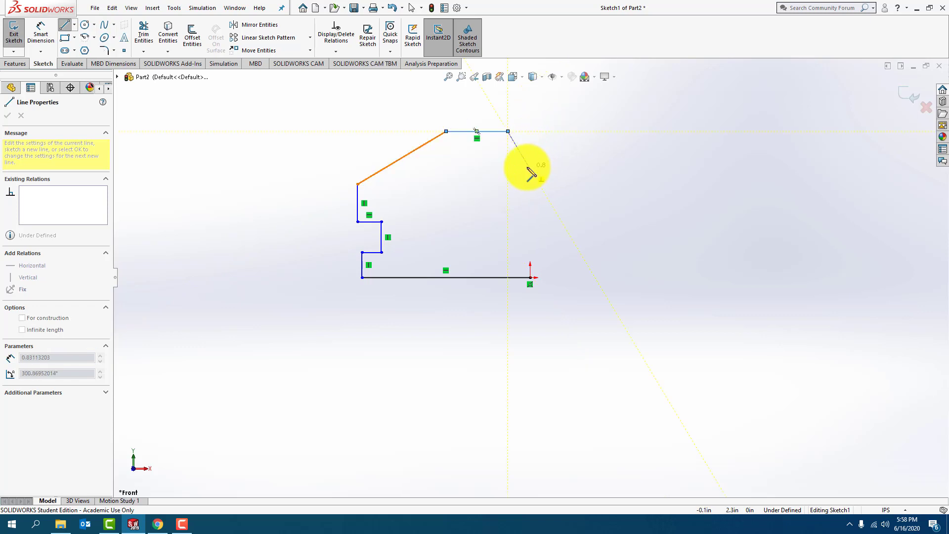
{"action": "left_click", "coordinate": [530, 168]}
{"action": "left_click", "coordinate": [530, 278]}
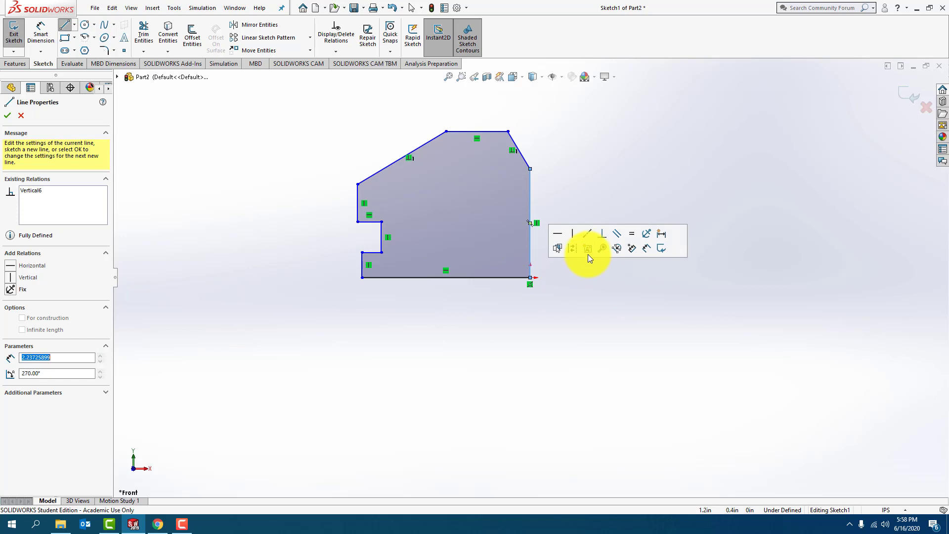
{"action": "right_click", "coordinate": [600, 283]}
{"action": "left_click", "coordinate": [600, 284]}
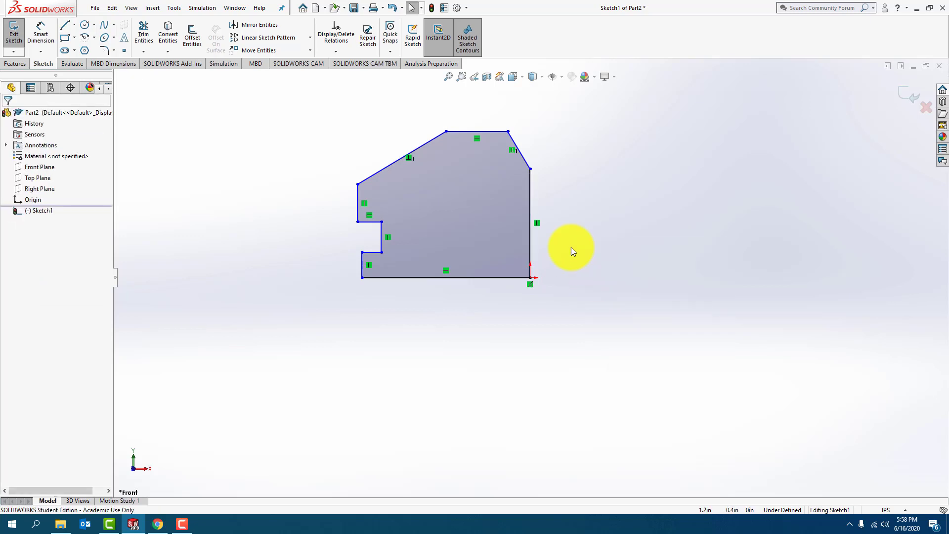
Add a small circular hole inside the bracket outline
{"action": "left_click", "coordinate": [85, 24]}
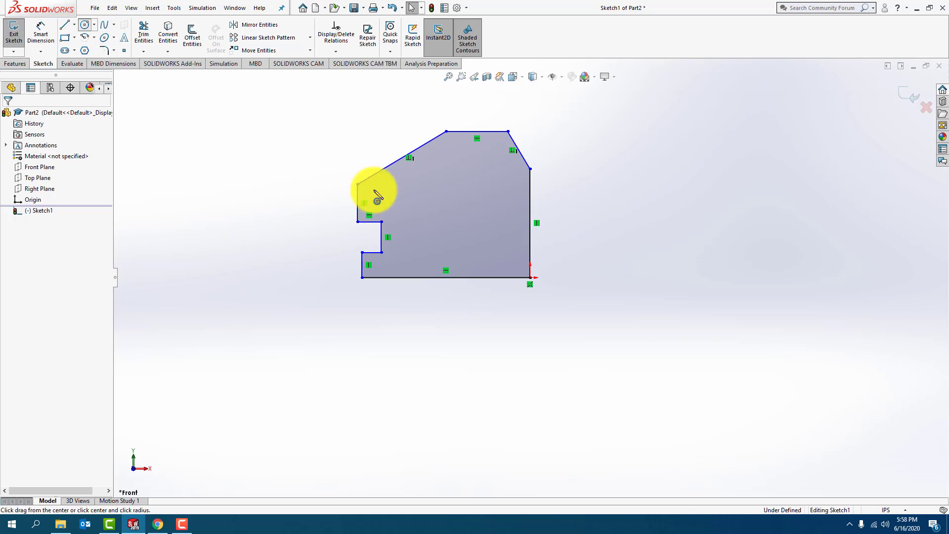
{"action": "left_click", "coordinate": [471, 210]}
{"action": "left_click", "coordinate": [483, 206]}
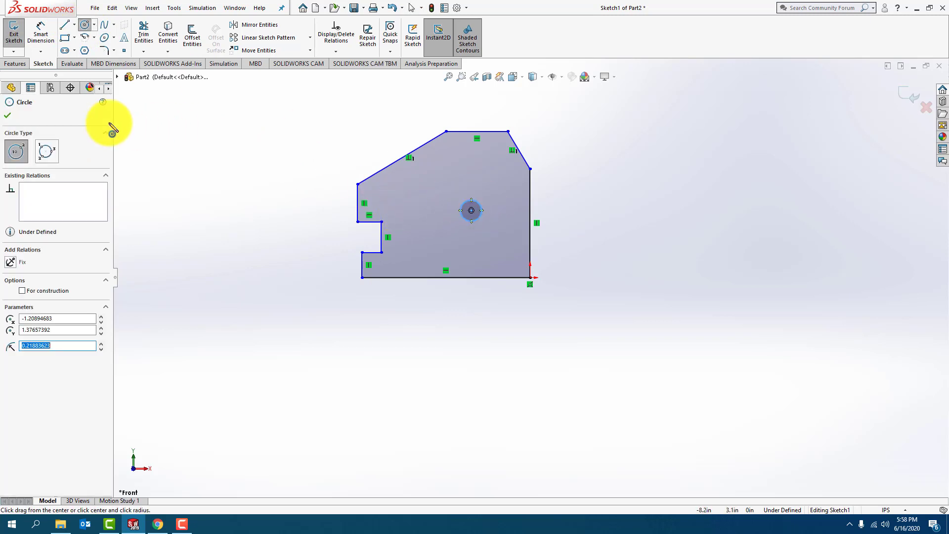
{"action": "left_click", "coordinate": [8, 115]}
{"action": "left_click", "coordinate": [357, 221]}
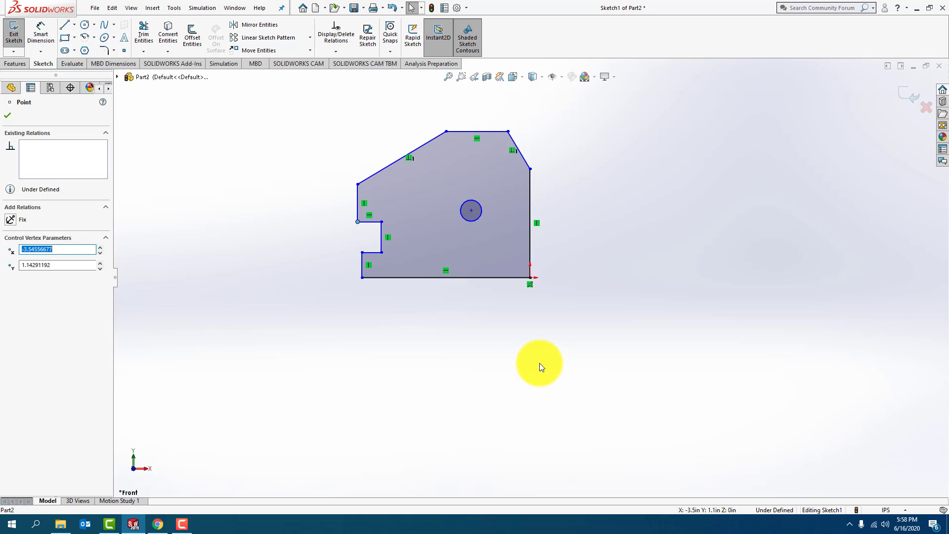
{"action": "left_click", "coordinate": [44, 33]}
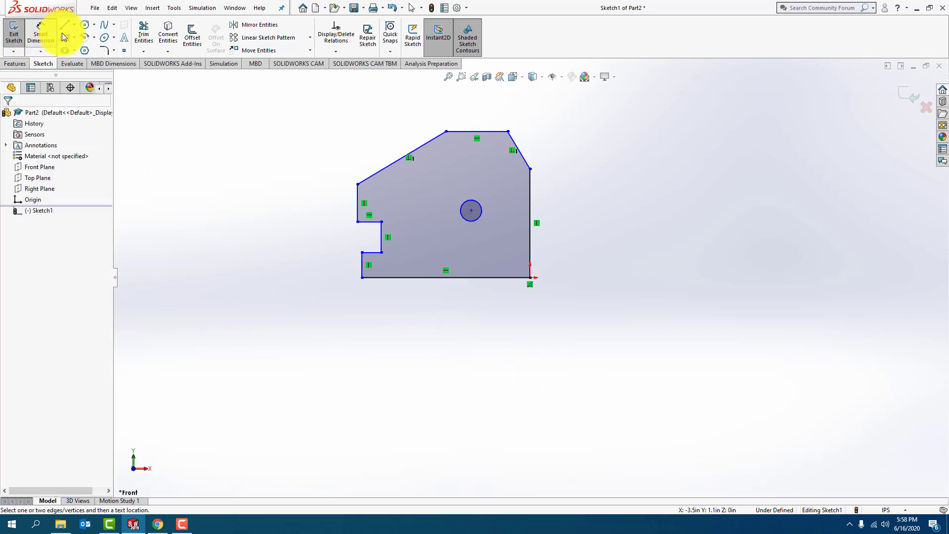
Give the bottom line a 3.0 in length and the bottom-to-top-line distance a 2.0 in height
{"action": "left_click", "coordinate": [398, 277]}
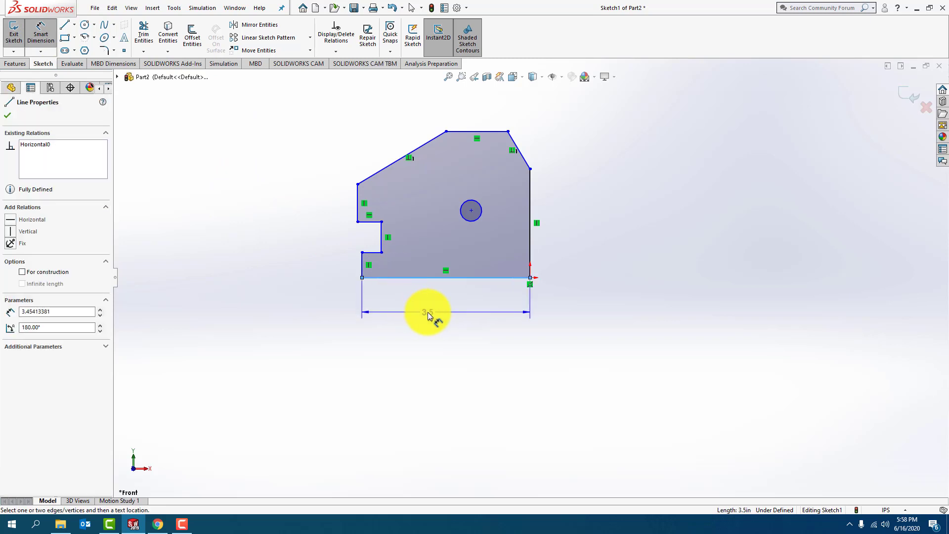
{"action": "left_click", "coordinate": [428, 313]}
{"action": "type", "text": "4"}
{"action": "key", "text": "Return"}
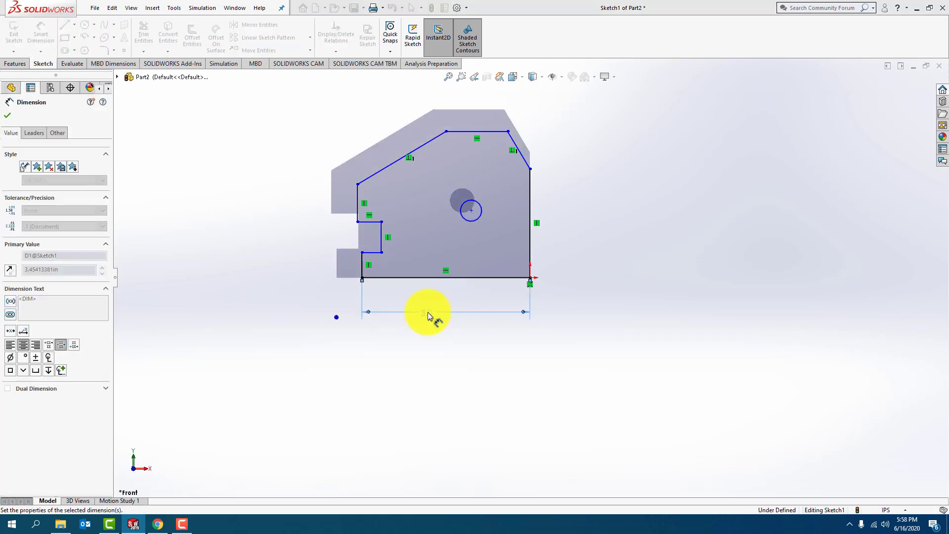
{"action": "left_click", "coordinate": [457, 278]}
{"action": "left_click", "coordinate": [499, 134]}
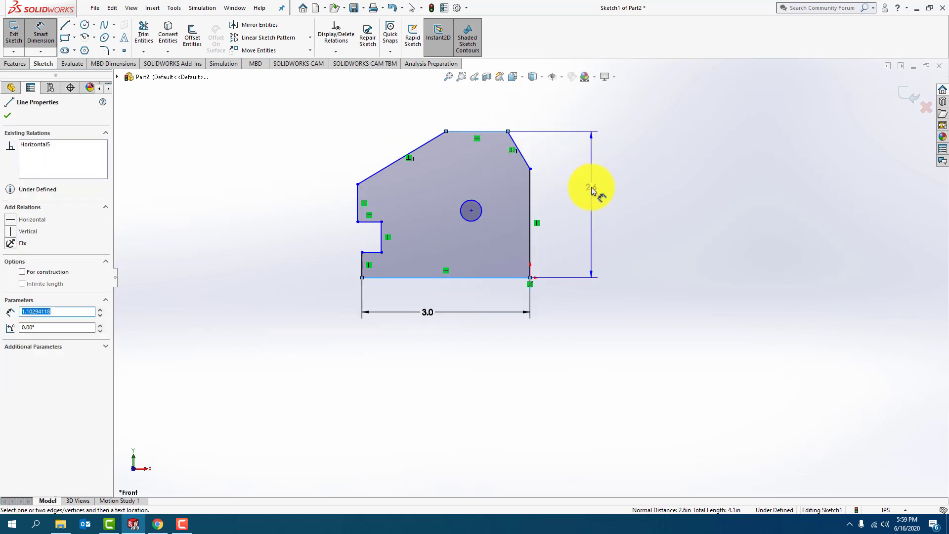
{"action": "left_click", "coordinate": [593, 191]}
{"action": "type", "text": "2.0in"}
{"action": "key", "text": "Return"}
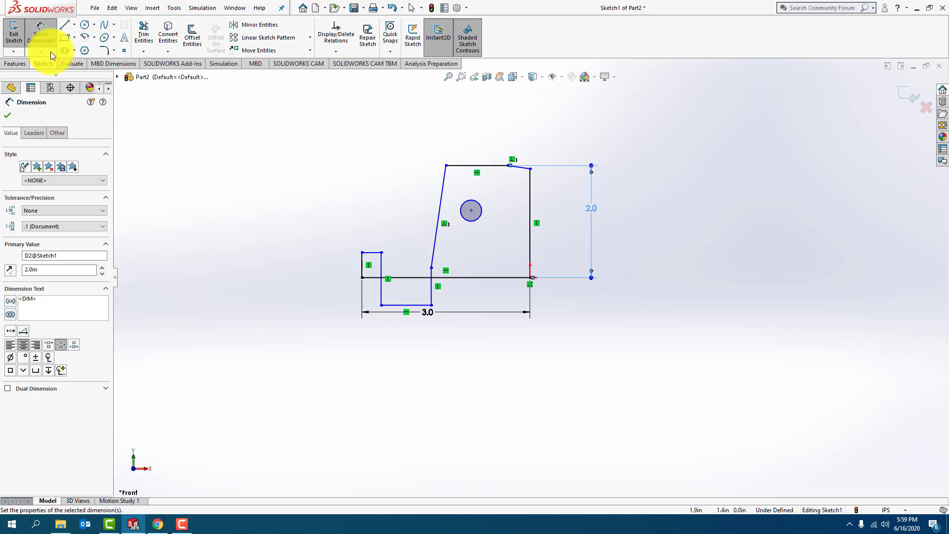
{"action": "left_click", "coordinate": [7, 118]}
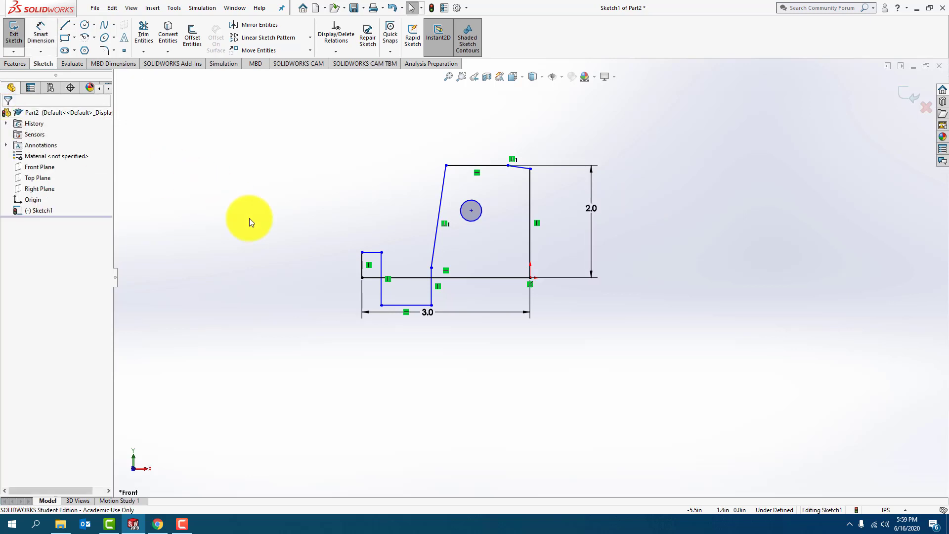
Drag the notch line and slanted-line vertex back to restore the bracket shape
{"action": "left_click_drag", "start_coordinate": [398, 309], "coordinate": [409, 220]}
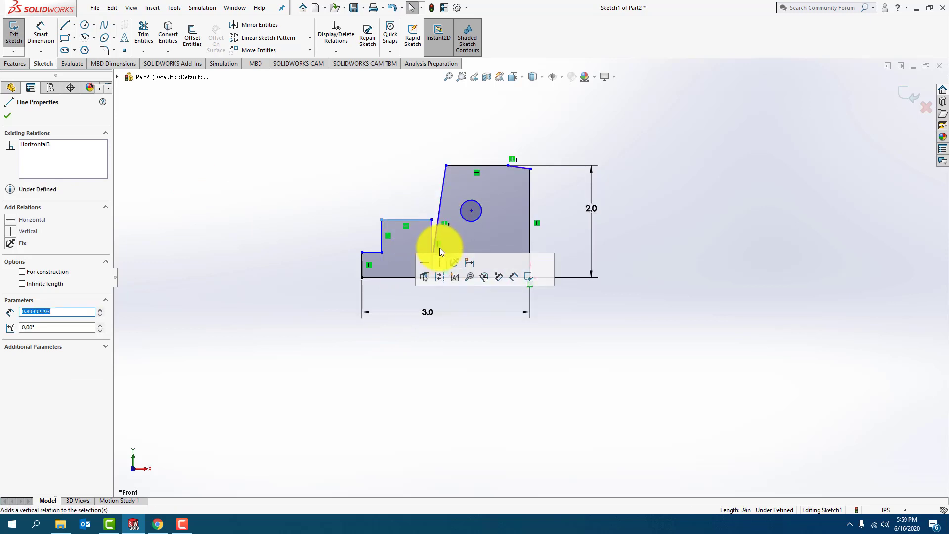
{"action": "left_click", "coordinate": [311, 215]}
{"action": "mouse_move", "coordinate": [431, 269]}
{"action": "left_mouse_down"}
{"action": "mouse_move", "coordinate": [407, 173]}
{"action": "mouse_move", "coordinate": [433, 186]}
{"action": "mouse_move", "coordinate": [355, 203]}
{"action": "left_mouse_up"}
{"action": "left_click", "coordinate": [366, 202]}
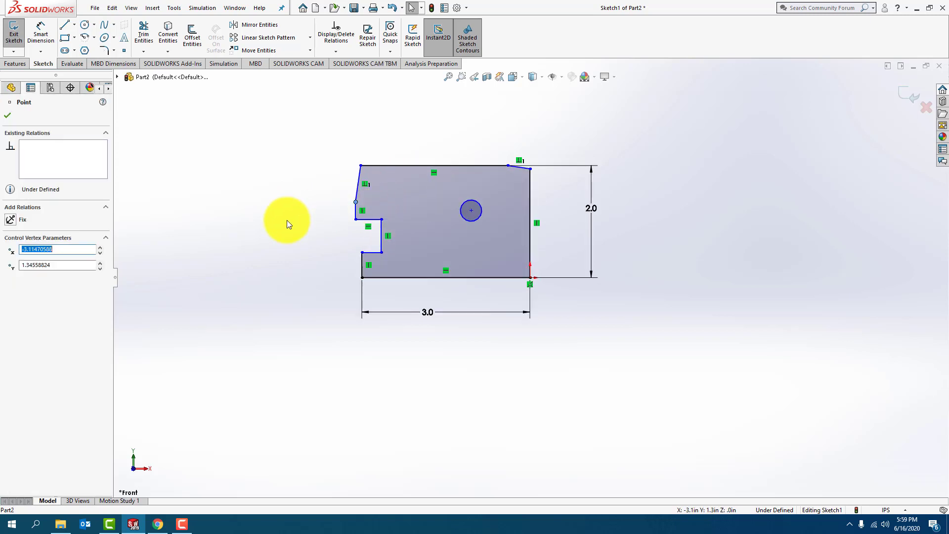
{"action": "left_click", "coordinate": [297, 250]}
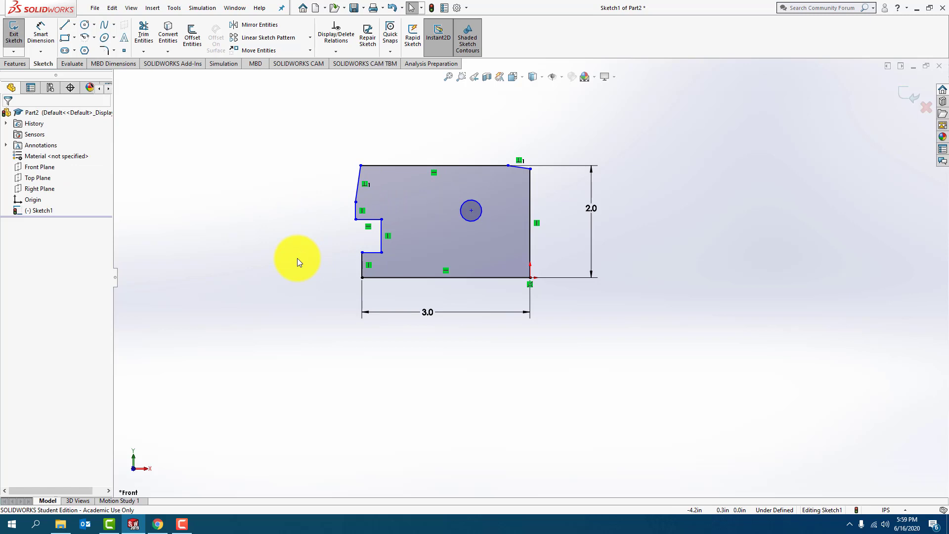
Dimension the right vertical edge to 1.5 in
{"action": "left_click", "coordinate": [39, 33]}
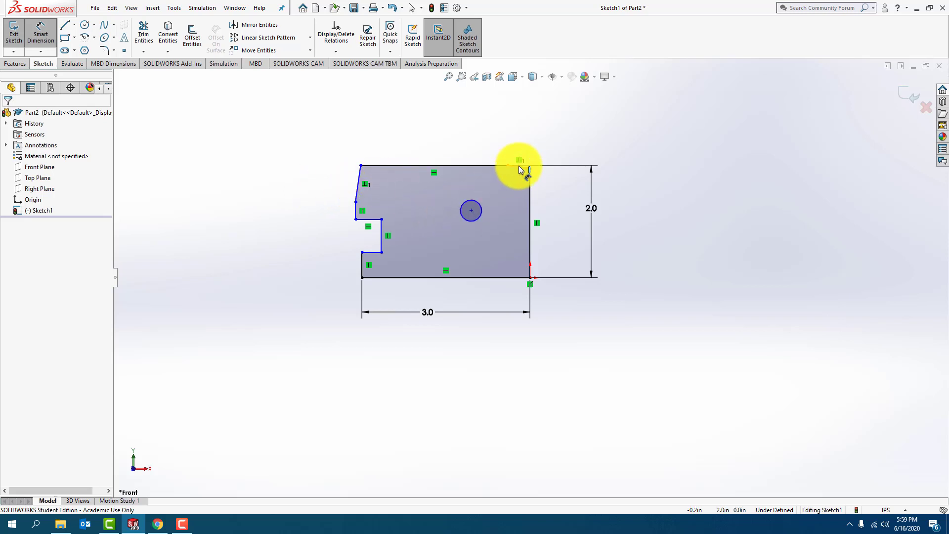
{"action": "left_click", "coordinate": [530, 195]}
{"action": "left_click", "coordinate": [571, 226]}
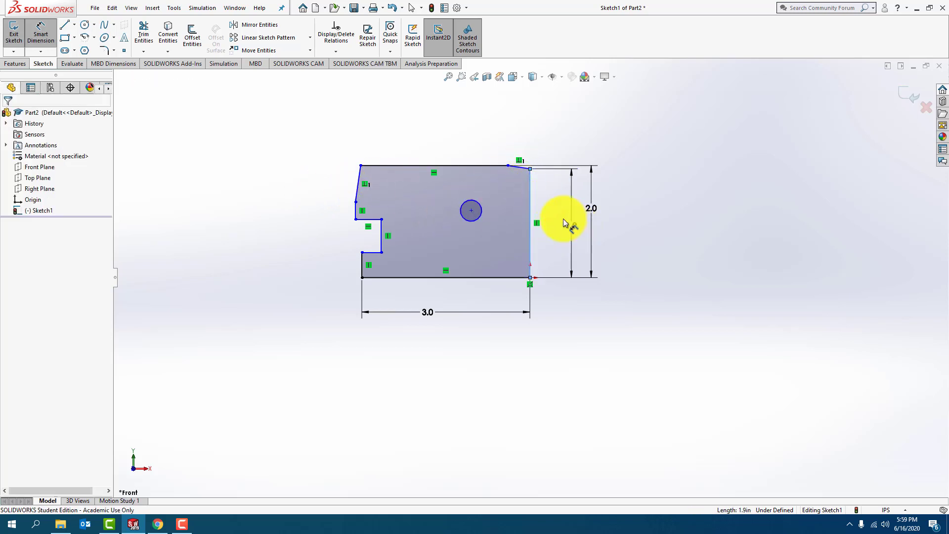
{"action": "type", "text": "1.5"}
{"action": "key", "text": "Return"}
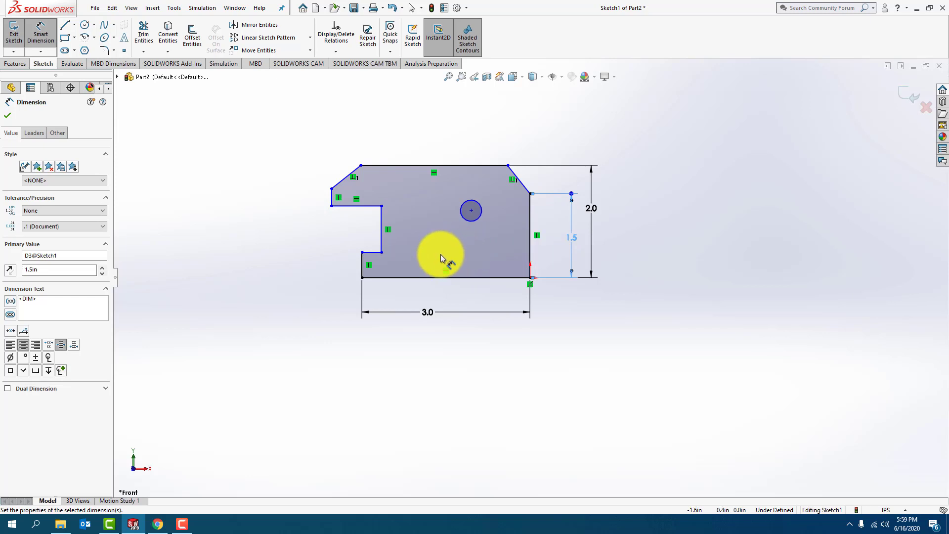
{"action": "key", "text": "Escape"}
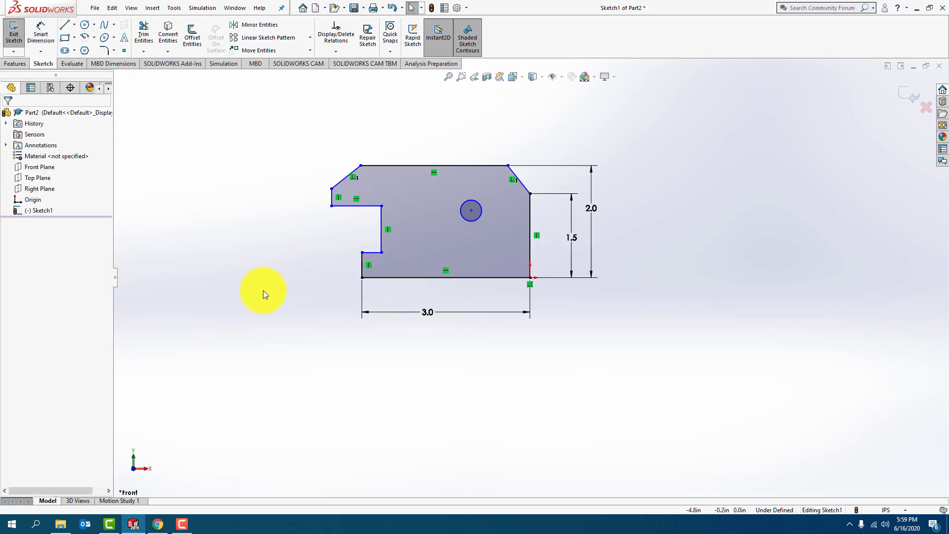
{"action": "left_click", "coordinate": [366, 207]}
{"action": "left_click", "coordinate": [375, 253], "text": "ctrl"}
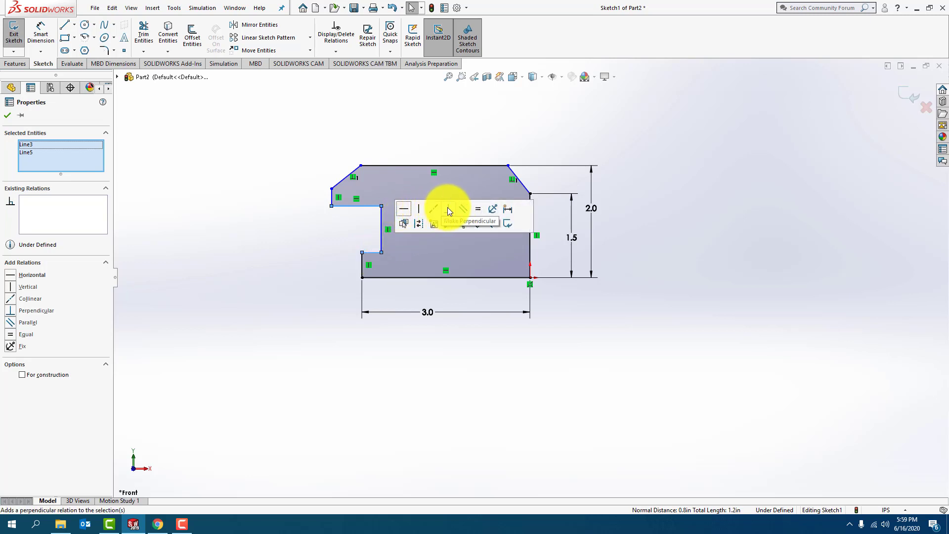
{"action": "left_click", "coordinate": [477, 208]}
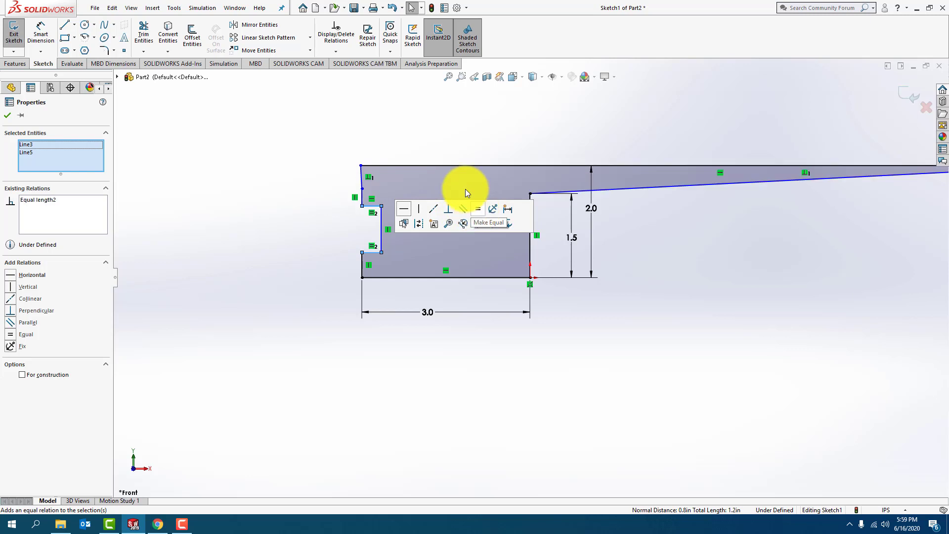
{"action": "left_click", "coordinate": [435, 125]}
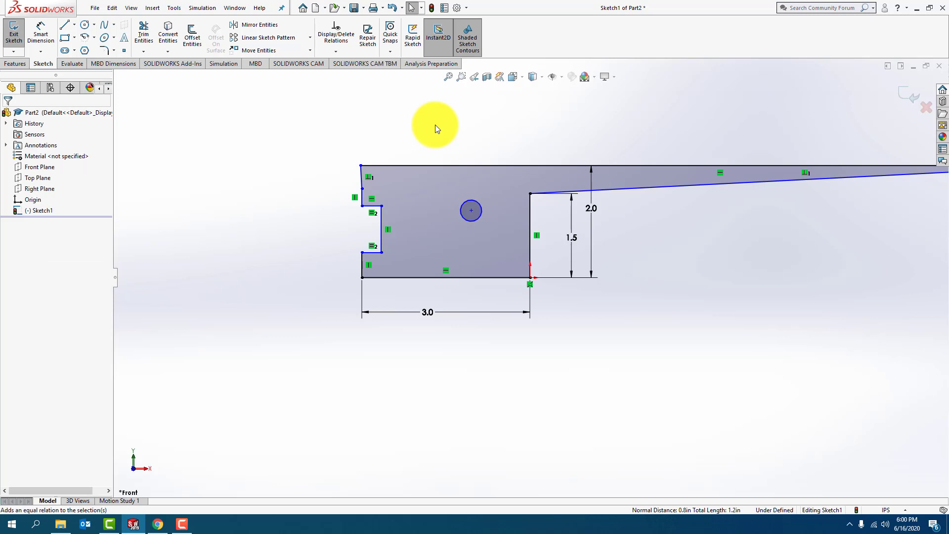
{"action": "key", "text": "ctrl+z"}
{"action": "left_click", "coordinate": [435, 125]}
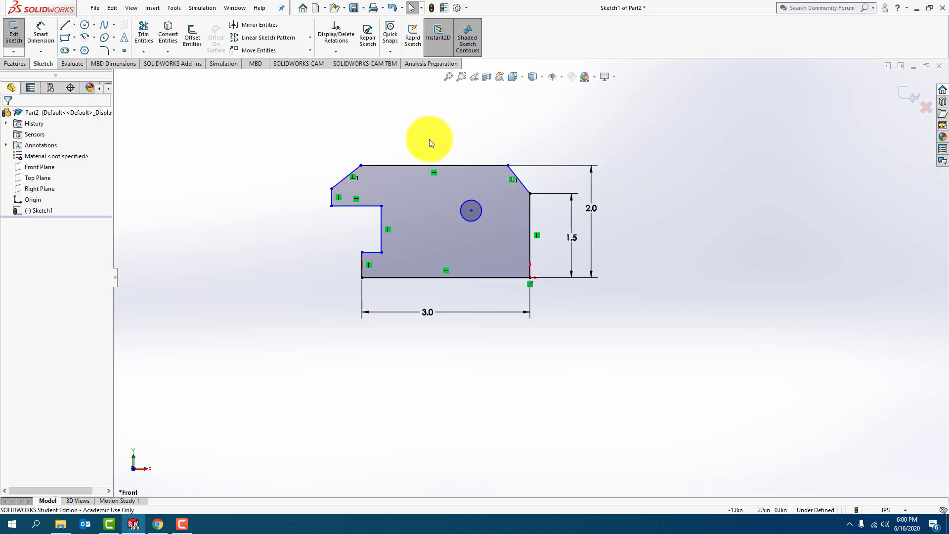
Dimension the upper-left step corner 1.25 in above the bottom edge, with .12 precision
{"action": "left_click", "coordinate": [41, 34]}
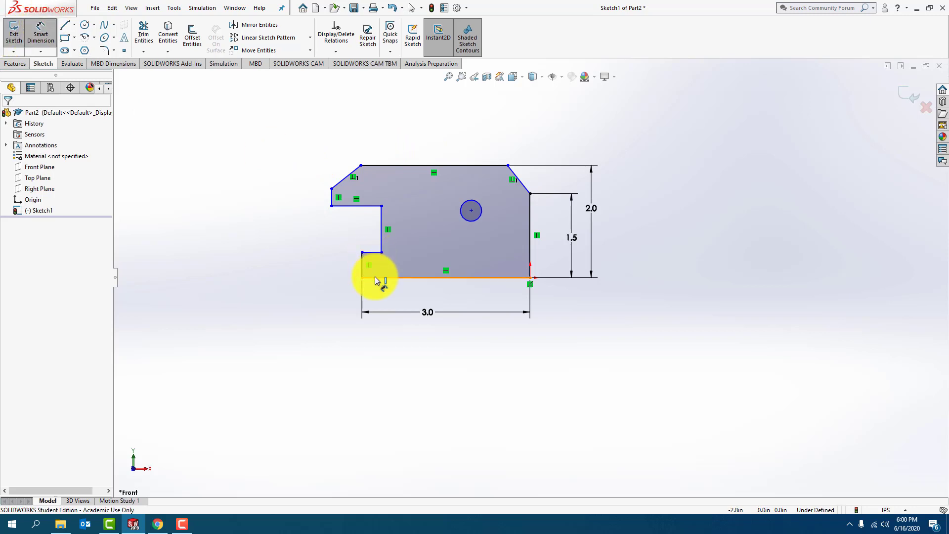
{"action": "left_click", "coordinate": [375, 279]}
{"action": "left_click", "coordinate": [331, 188]}
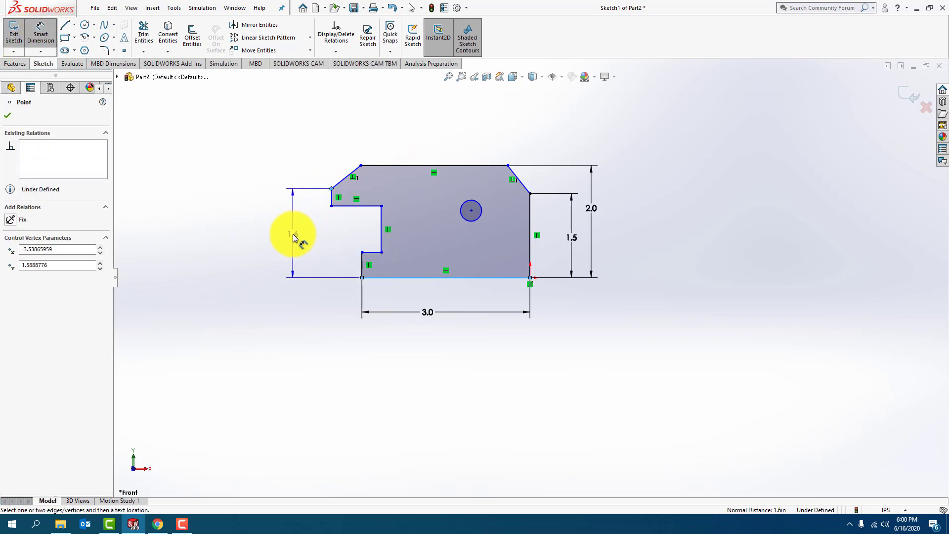
{"action": "left_click", "coordinate": [293, 238]}
{"action": "type", "text": "1.25"}
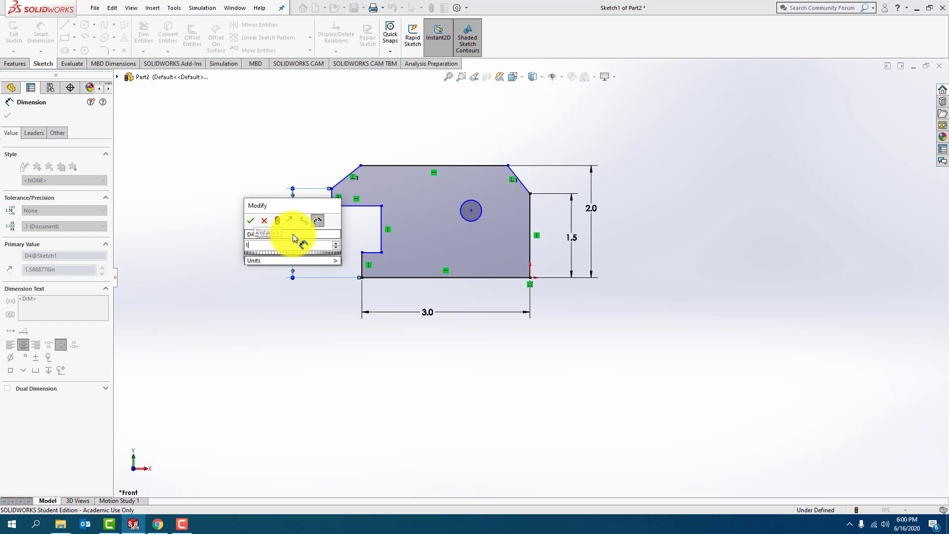
{"action": "key", "text": "Return"}
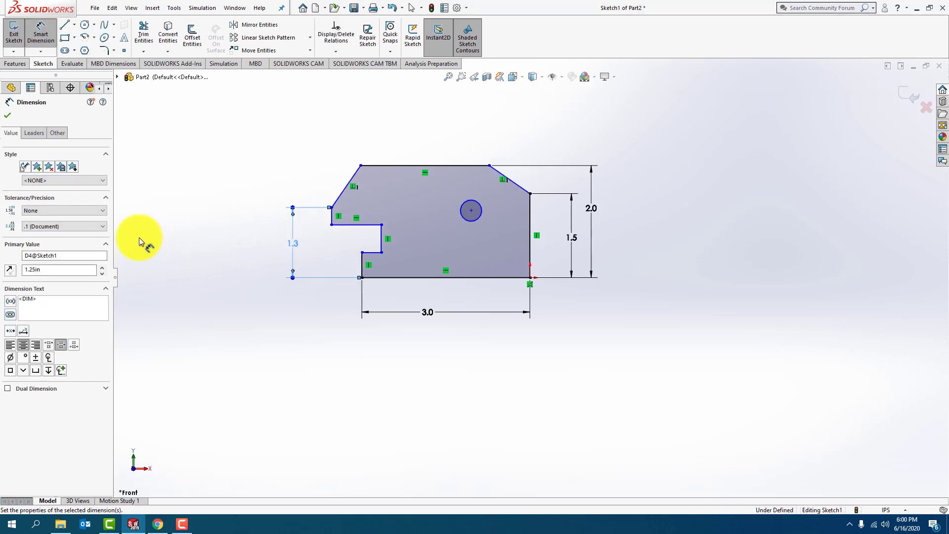
{"action": "left_click", "coordinate": [77, 227]}
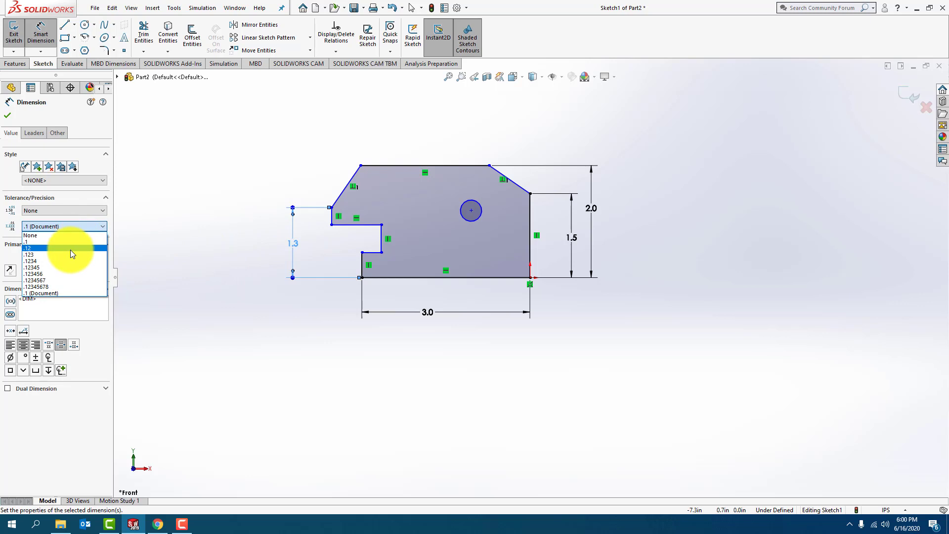
{"action": "left_click", "coordinate": [70, 249]}
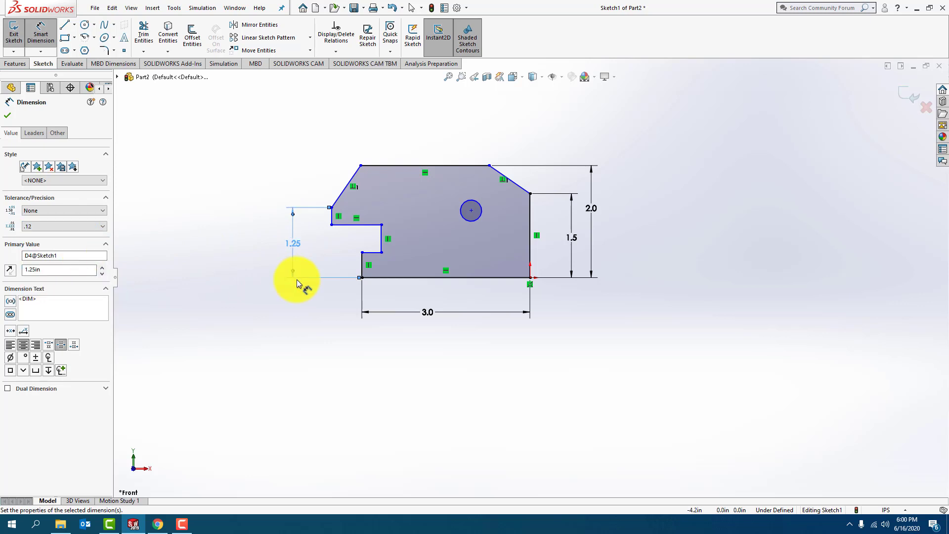
{"action": "left_click", "coordinate": [8, 117]}
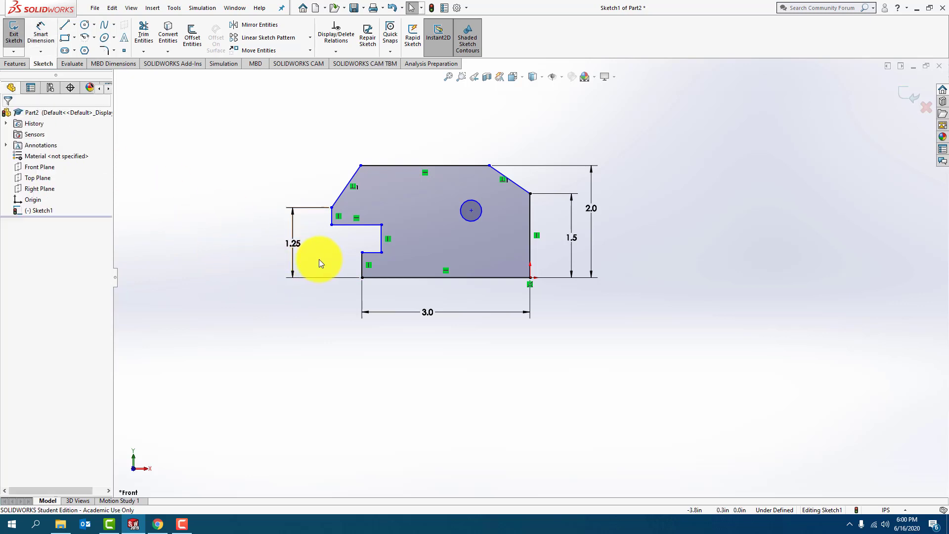
Dimension the short notch line to 0.75 in, displayed with two decimals
{"action": "left_click", "coordinate": [372, 252]}
{"action": "left_click", "coordinate": [370, 240]}
{"action": "type", "text": "0.75"}
{"action": "key", "text": "Return"}
{"action": "left_click", "coordinate": [58, 227]}
{"action": "left_click", "coordinate": [61, 247]}
{"action": "left_click", "coordinate": [7, 113]}
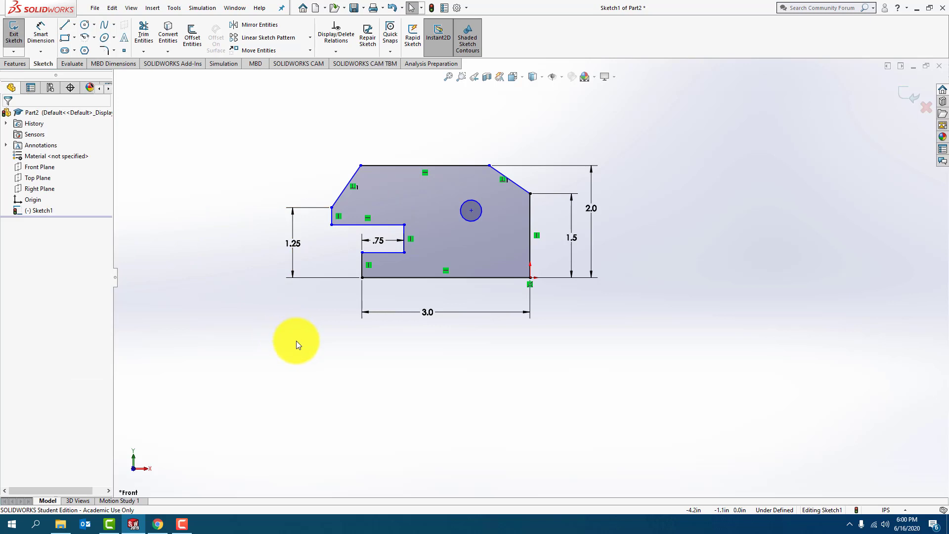
Make the upper and lower notch lines equal in length
{"action": "left_click", "coordinate": [382, 225]}
{"action": "left_click", "coordinate": [387, 253], "text": "ctrl"}
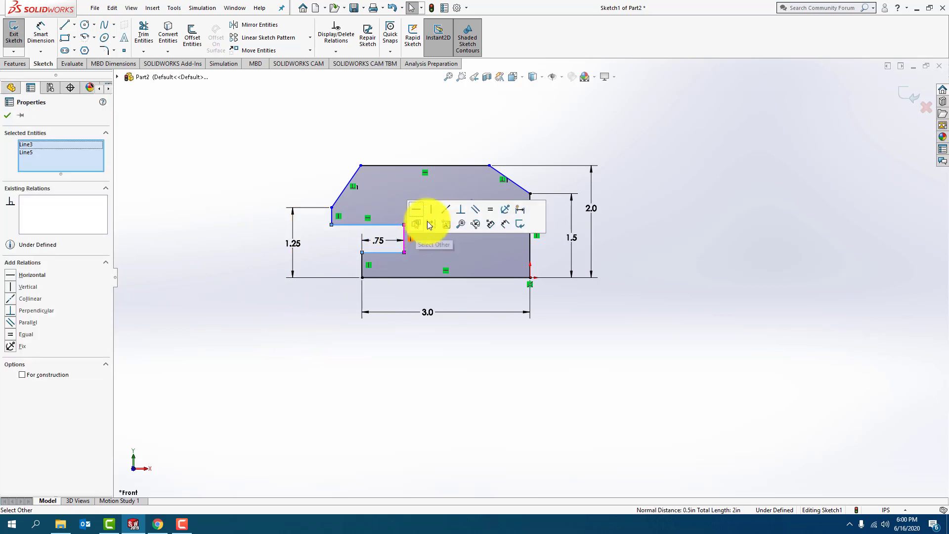
{"action": "left_click", "coordinate": [488, 210]}
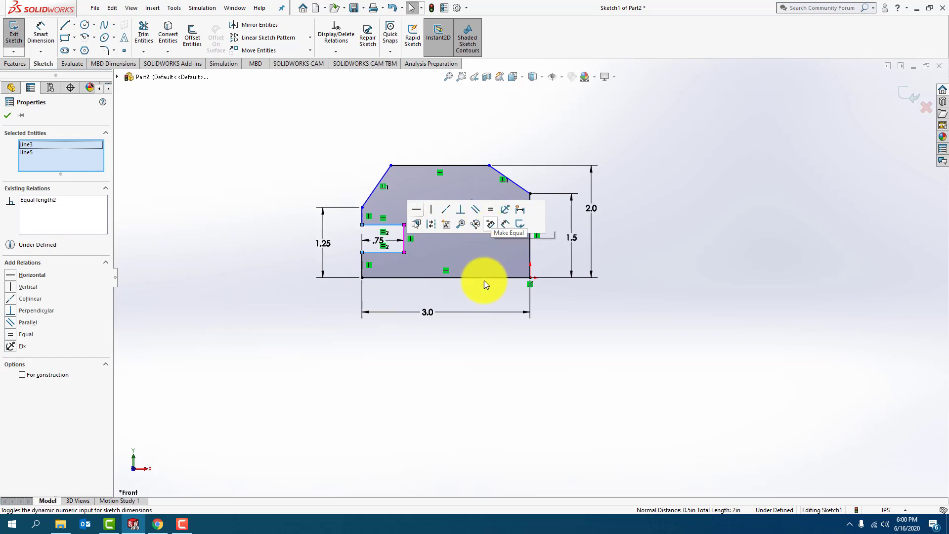
{"action": "left_click", "coordinate": [482, 360]}
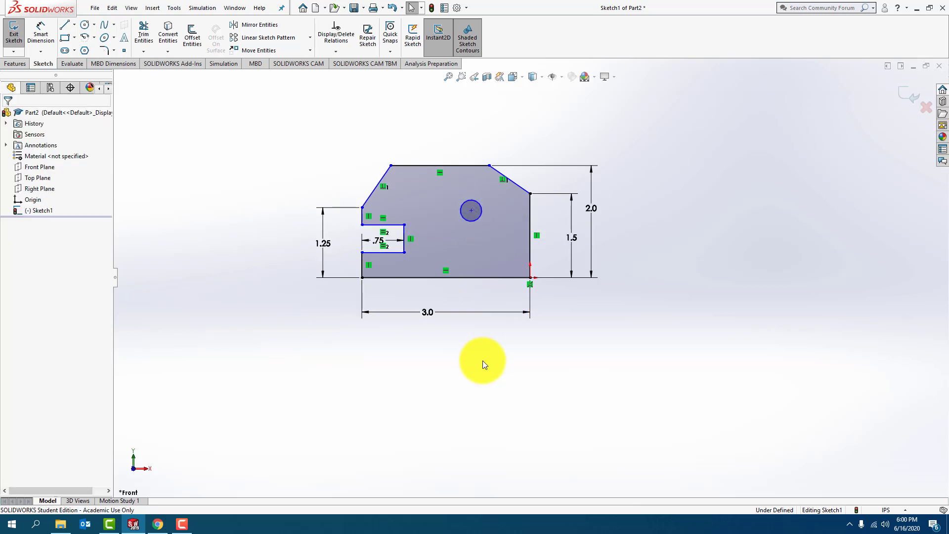
Dimension the lower-left notch line to .25 in with two-decimal precision
{"action": "left_click", "coordinate": [41, 33]}
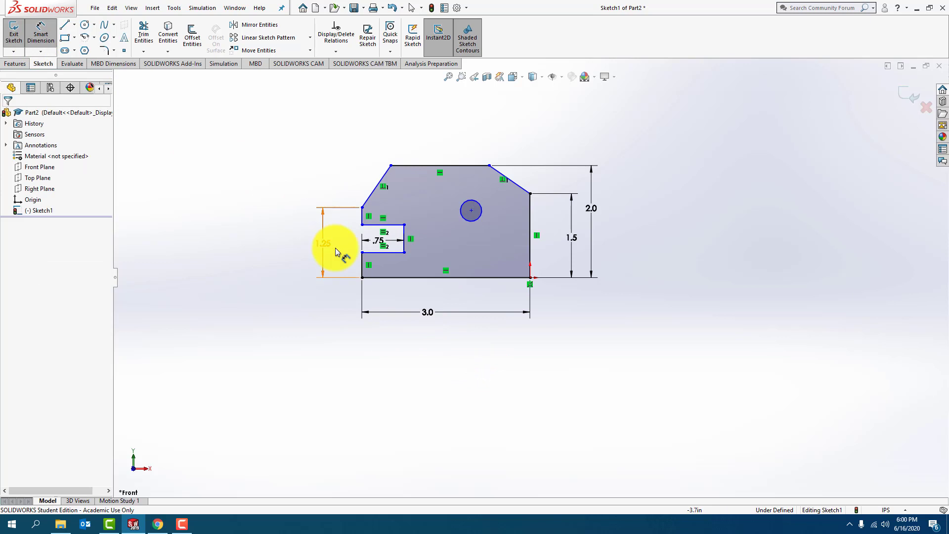
{"action": "left_click", "coordinate": [362, 262]}
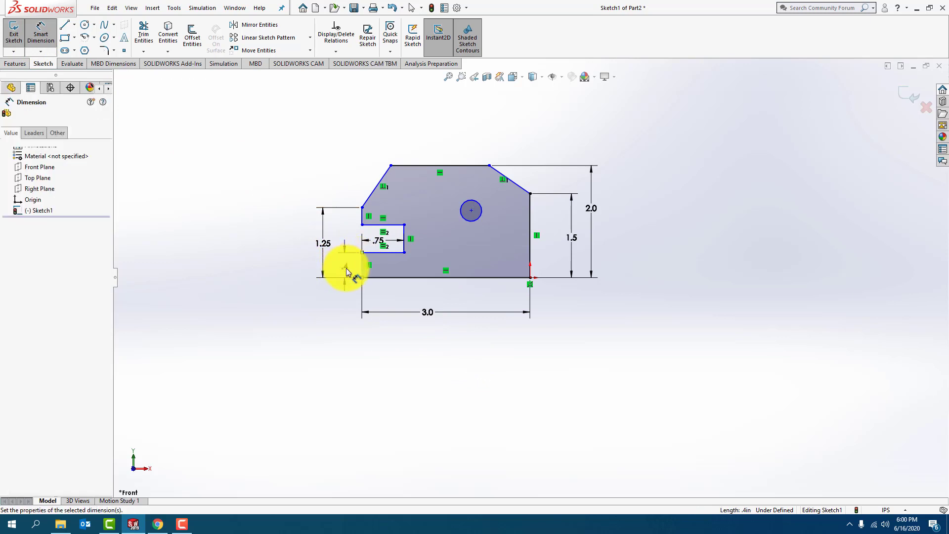
{"action": "left_click", "coordinate": [346, 271]}
{"action": "type", "text": ".25"}
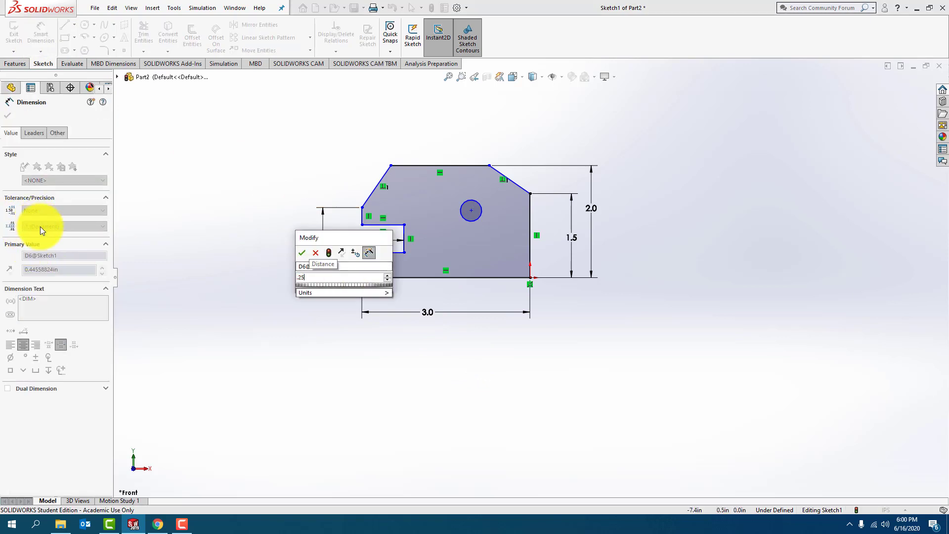
{"action": "left_click", "coordinate": [302, 253]}
{"action": "left_click", "coordinate": [73, 226]}
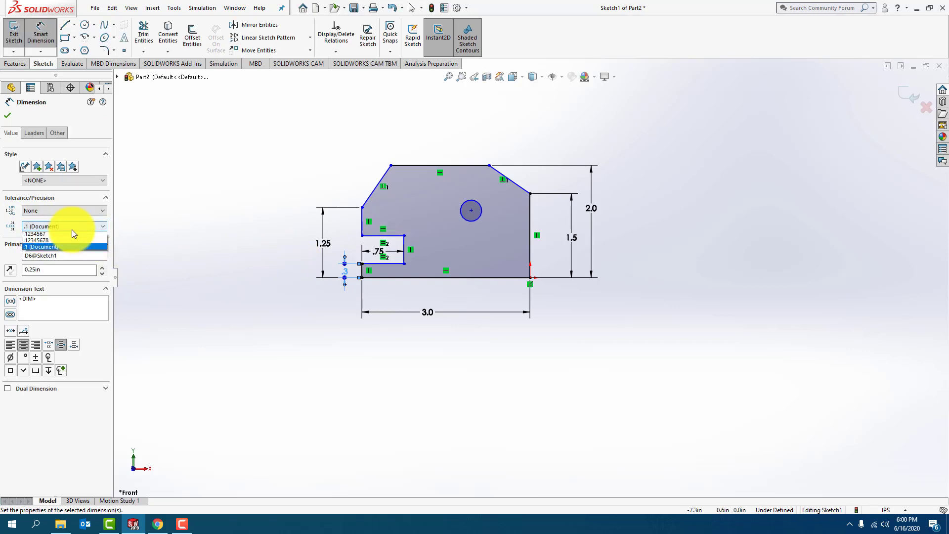
{"action": "left_click", "coordinate": [58, 249]}
{"action": "left_click", "coordinate": [7, 115]}
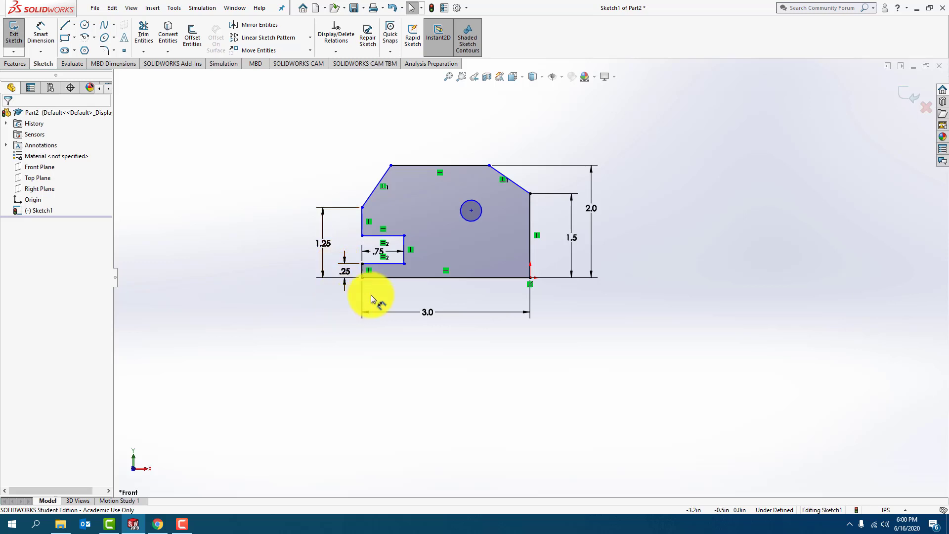
{"action": "left_click", "coordinate": [39, 34]}
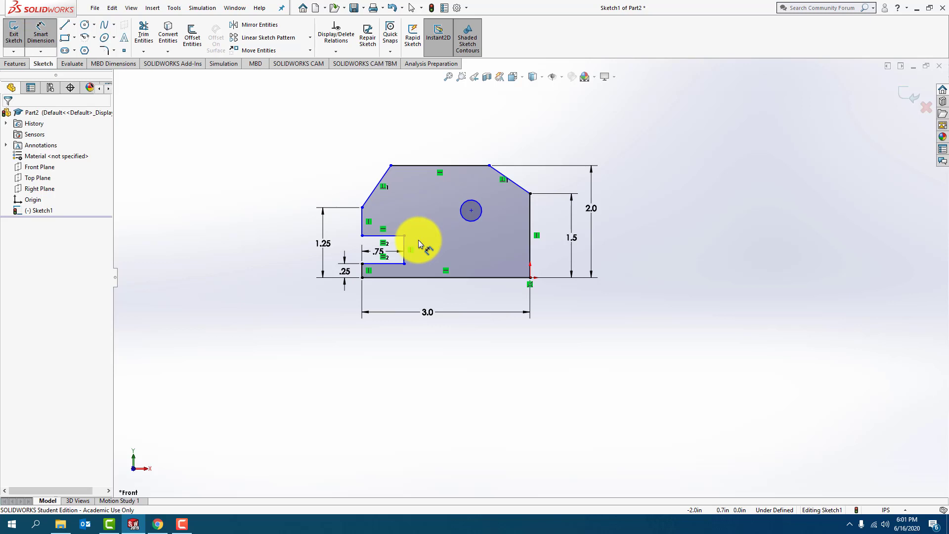
Dimension the notch's vertical end line to .50 in, shown with two decimals
{"action": "left_click", "coordinate": [405, 243]}
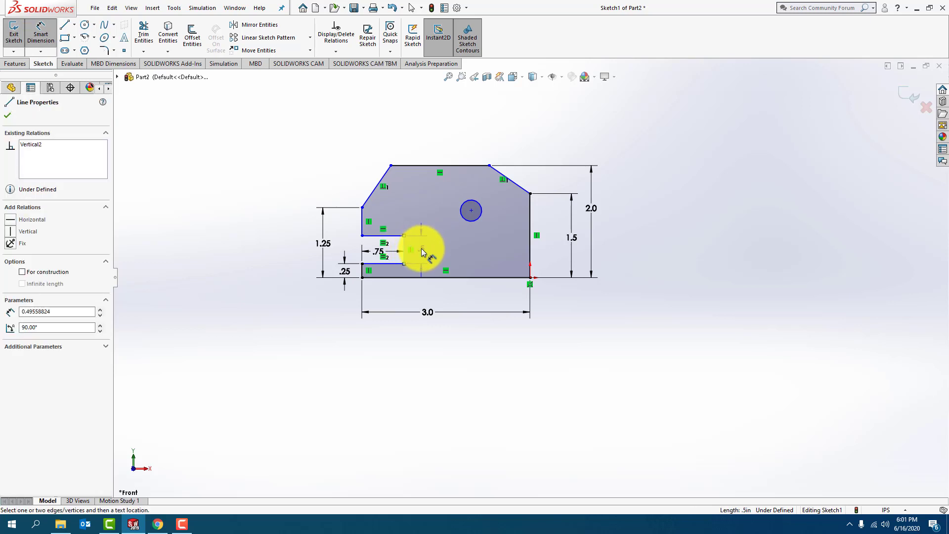
{"action": "left_click", "coordinate": [422, 252]}
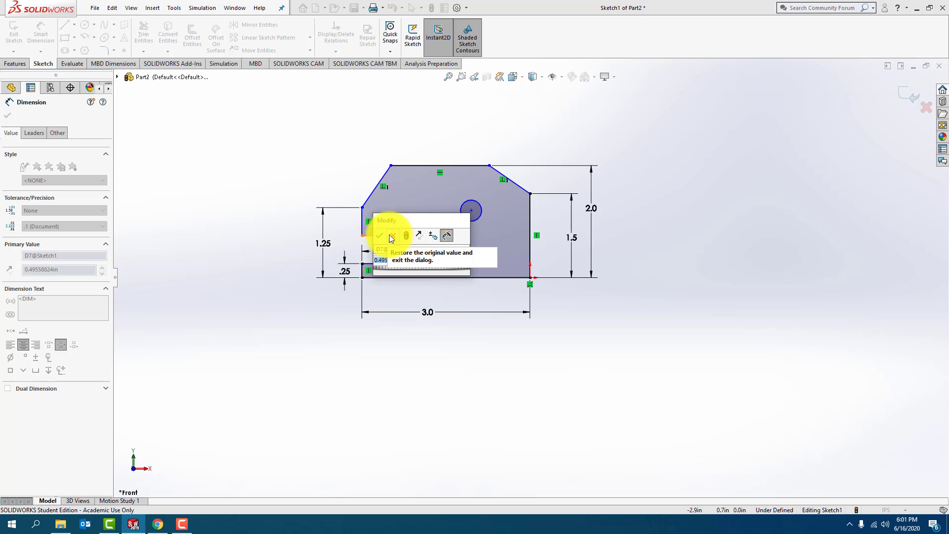
{"action": "key", "text": "BackSpace"}
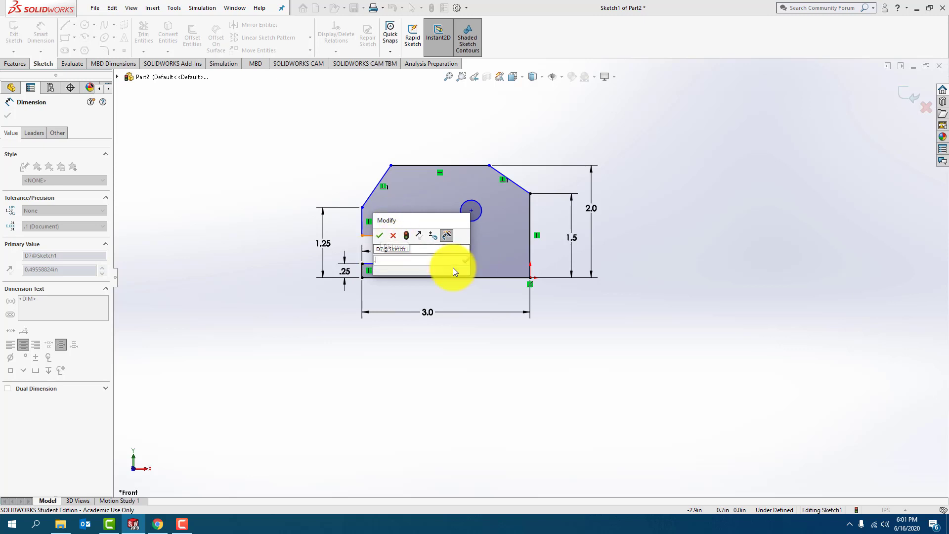
{"action": "type", "text": ".5"}
{"action": "key", "text": "Return"}
{"action": "left_click", "coordinate": [48, 226]}
{"action": "left_click", "coordinate": [39, 244]}
{"action": "left_click", "coordinate": [8, 115]}
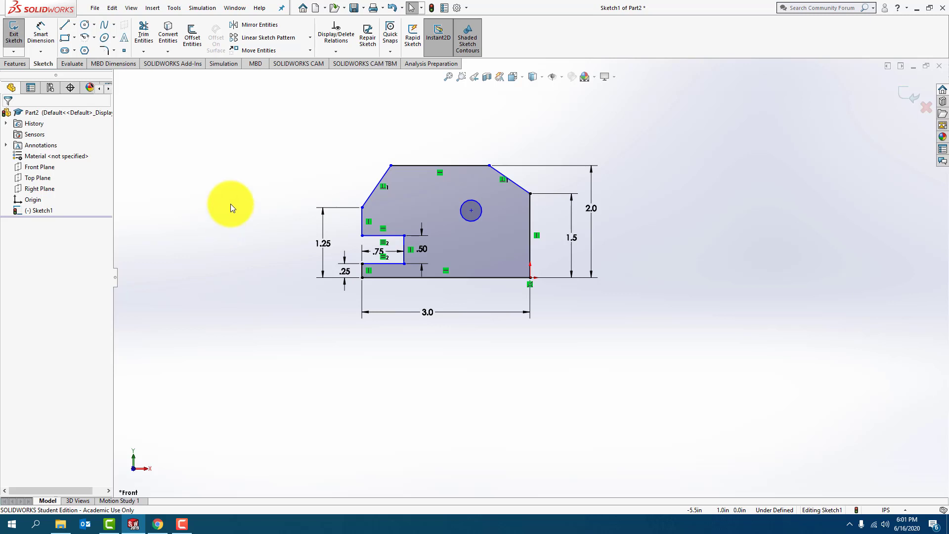
Dimension the top flat edge to 1.0 in
{"action": "left_click", "coordinate": [40, 34]}
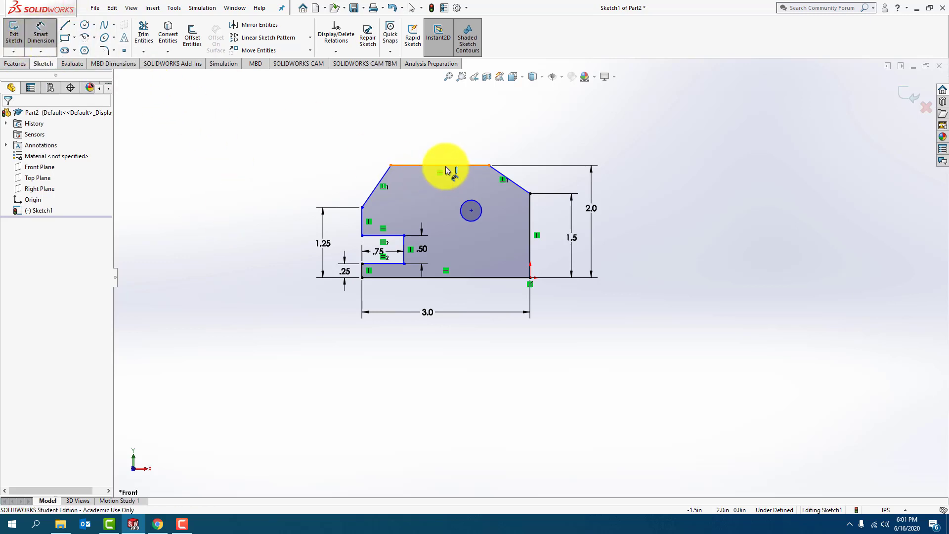
{"action": "left_click", "coordinate": [441, 166]}
{"action": "left_click", "coordinate": [443, 140]}
{"action": "type", "text": "1"}
{"action": "key", "text": "Return"}
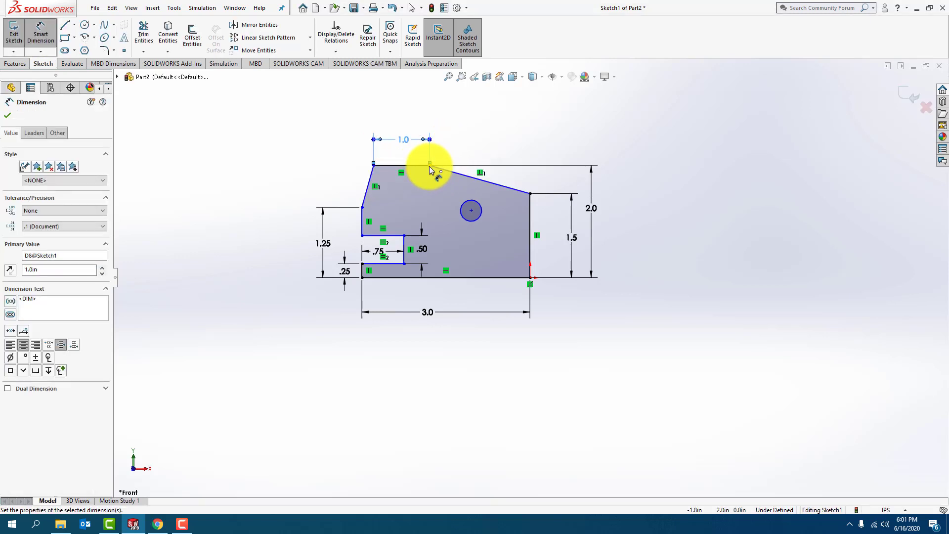
Attempt a 0.75 in offset from the top edge's endpoint to the right edge, then delete the rejected 1.8 dimension
{"action": "left_click", "coordinate": [430, 166]}
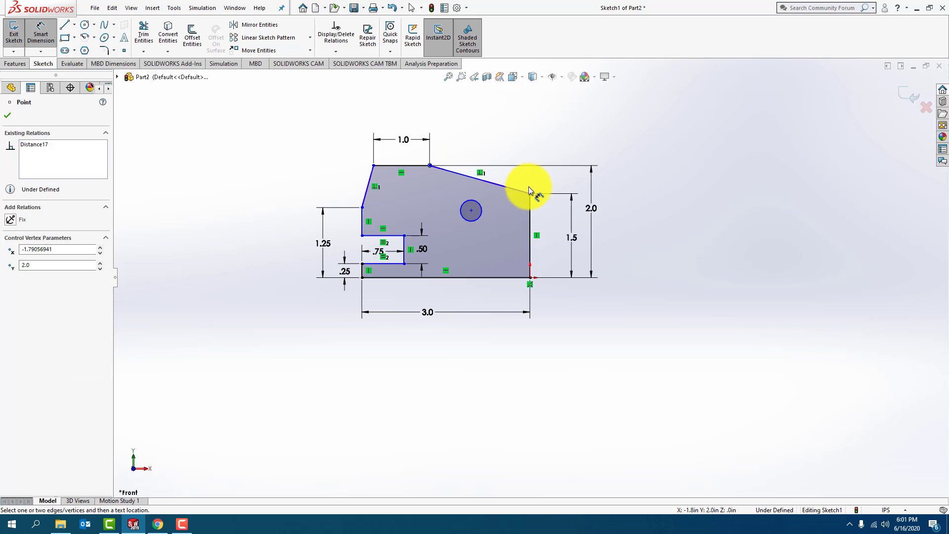
{"action": "left_click", "coordinate": [529, 201]}
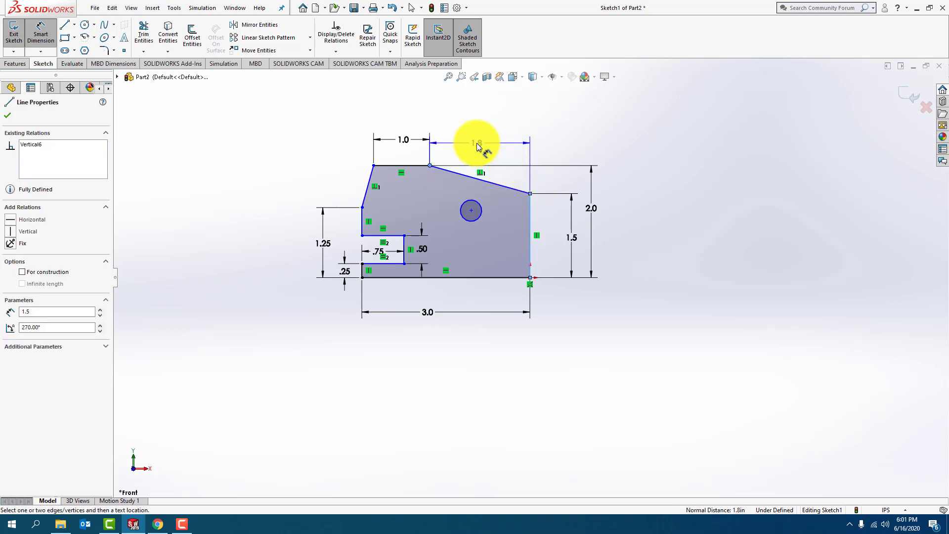
{"action": "left_click", "coordinate": [476, 141]}
{"action": "type", "text": "0.75"}
{"action": "key", "text": "Return"}
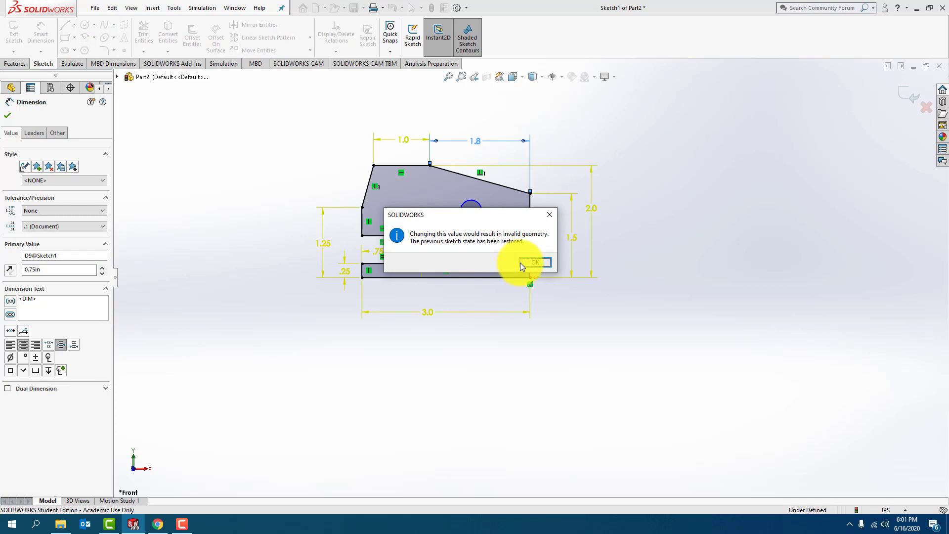
{"action": "left_click", "coordinate": [529, 265]}
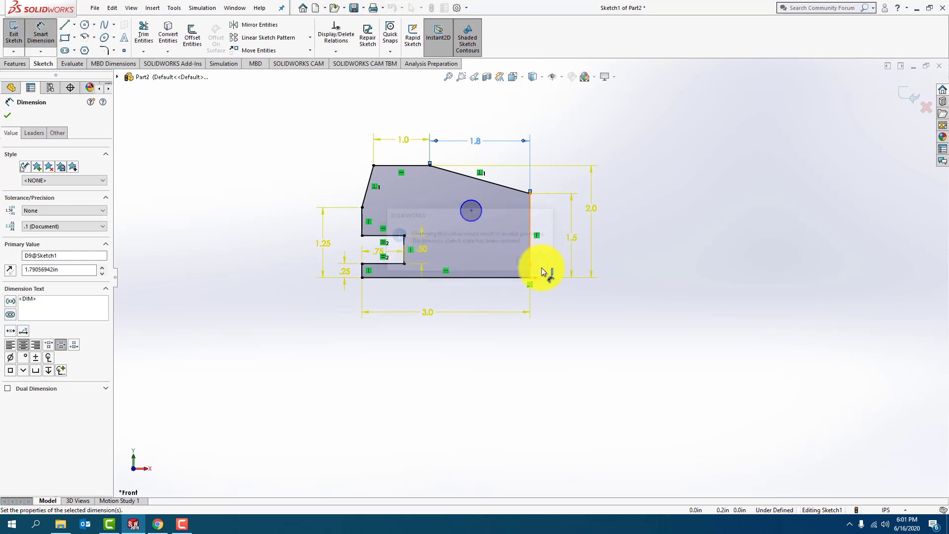
{"action": "left_click", "coordinate": [529, 150]}
{"action": "key", "text": "Delete"}
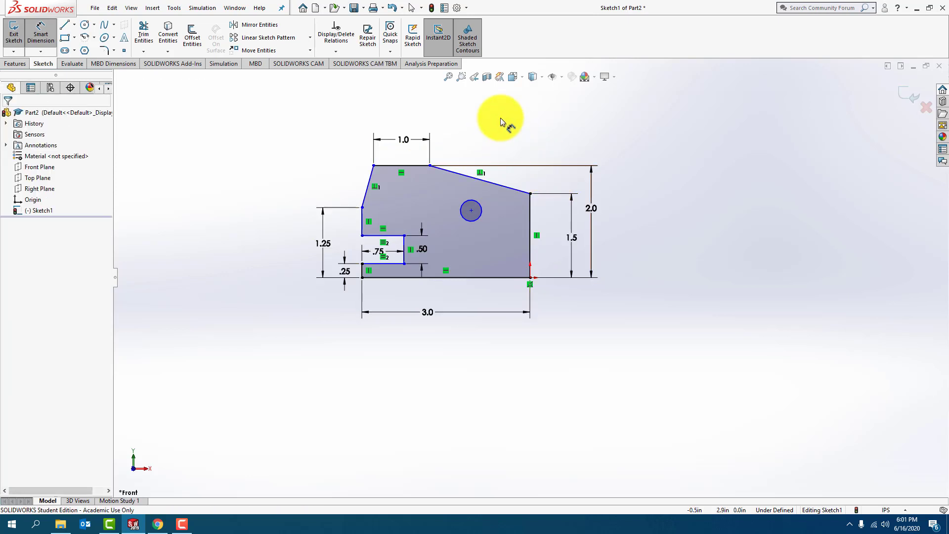
{"action": "key", "text": "Escape"}
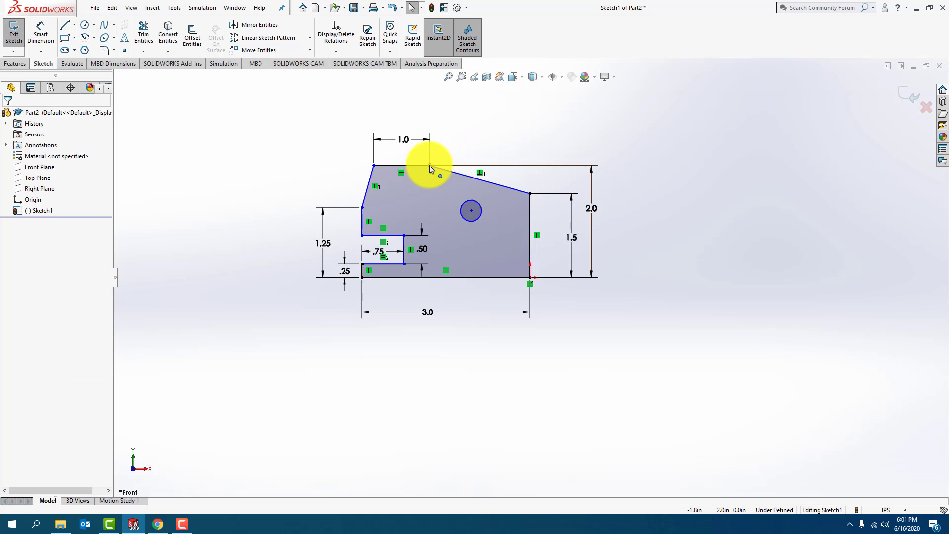
Delete the perpendicular relation between the angled edges and drag the top edge's right corner rightward
{"action": "left_click", "coordinate": [429, 165]}
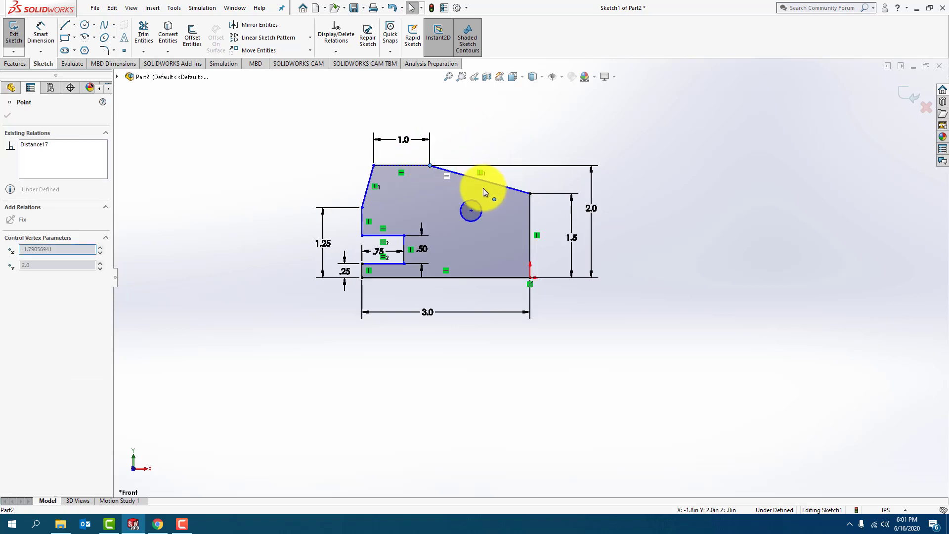
{"action": "left_click", "coordinate": [408, 182]}
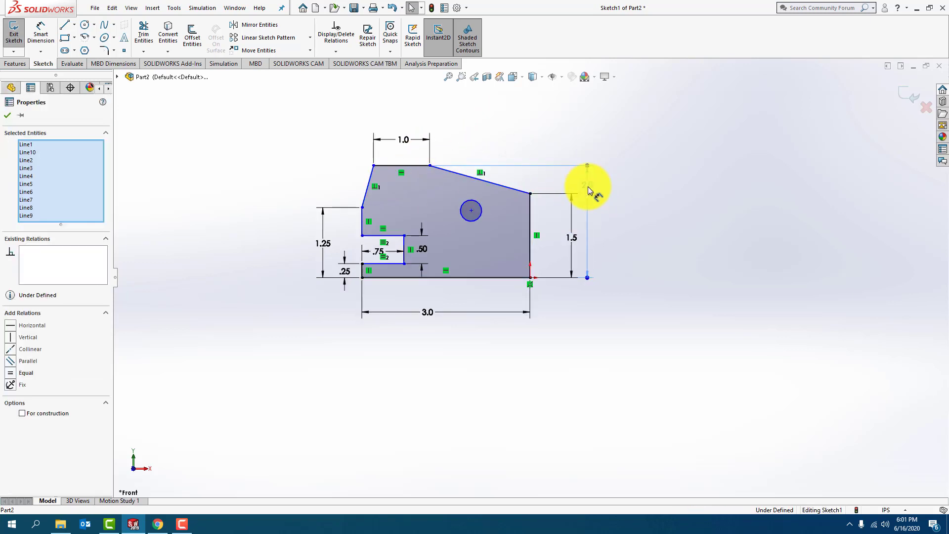
{"action": "left_click", "coordinate": [589, 186]}
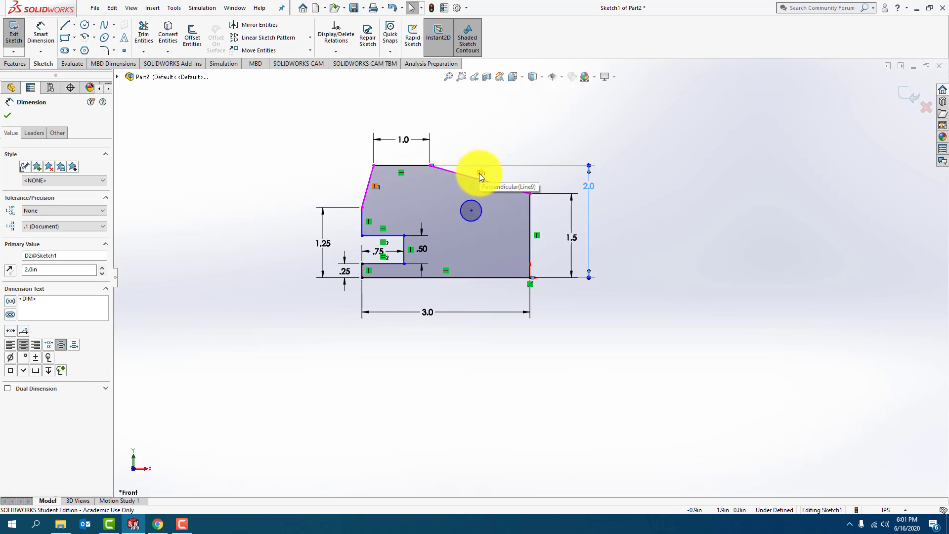
{"action": "left_click", "coordinate": [506, 150]}
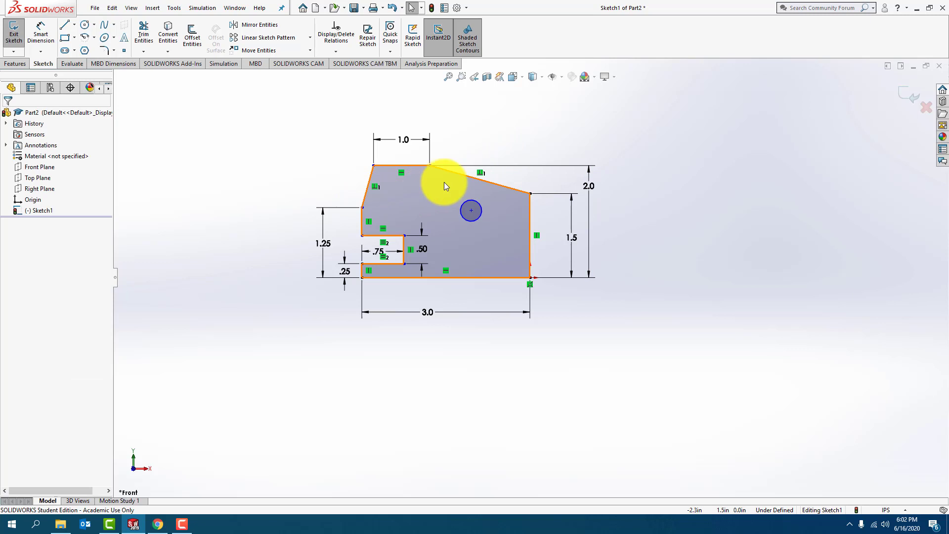
{"action": "left_click", "coordinate": [480, 173]}
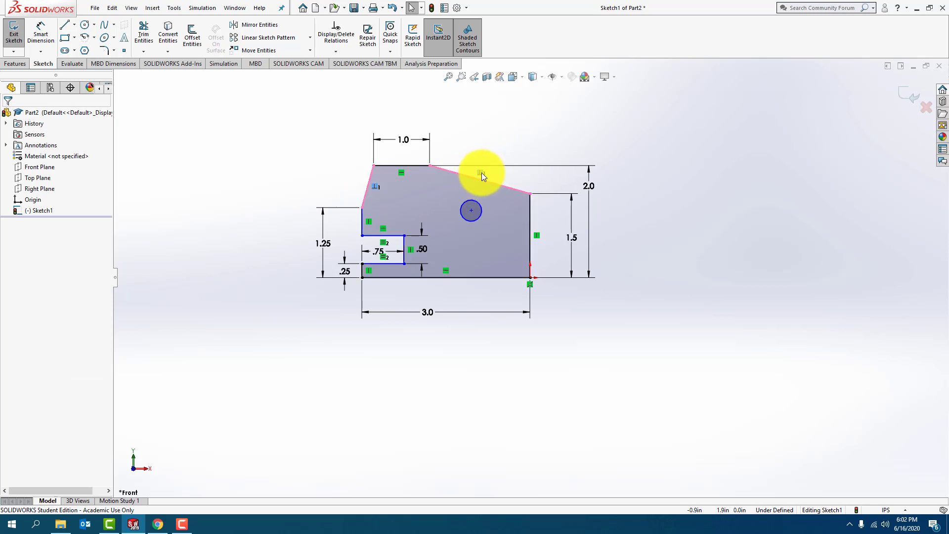
{"action": "right_click", "coordinate": [481, 174]}
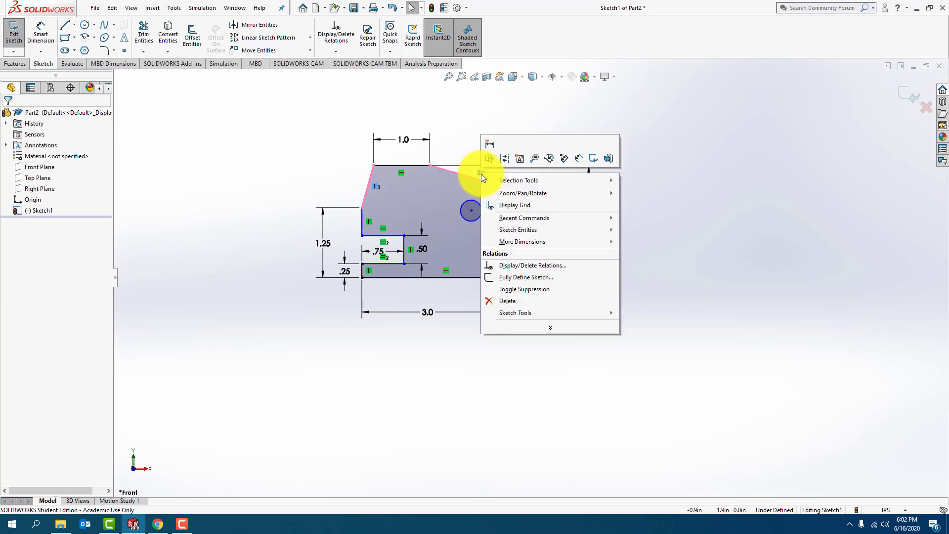
{"action": "left_click", "coordinate": [514, 301]}
{"action": "mouse_move", "coordinate": [431, 165]}
{"action": "left_mouse_down"}
{"action": "mouse_move", "coordinate": [492, 165]}
{"action": "mouse_move", "coordinate": [431, 166]}
{"action": "mouse_move", "coordinate": [476, 169]}
{"action": "mouse_move", "coordinate": [457, 166]}
{"action": "left_mouse_up"}
{"action": "left_click", "coordinate": [442, 104]}
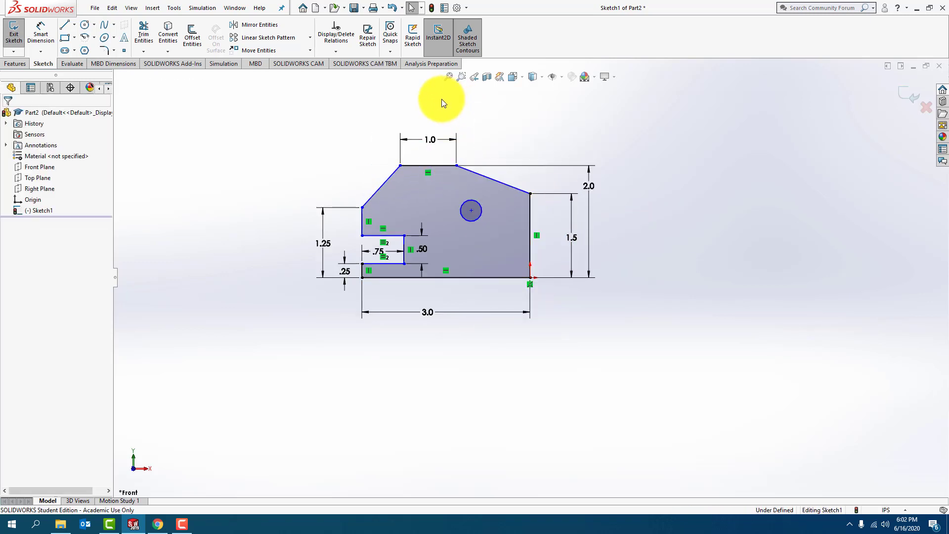
Dimension the top edge's right vertex .75 in from the right edge, with .12 precision
{"action": "left_click", "coordinate": [43, 35]}
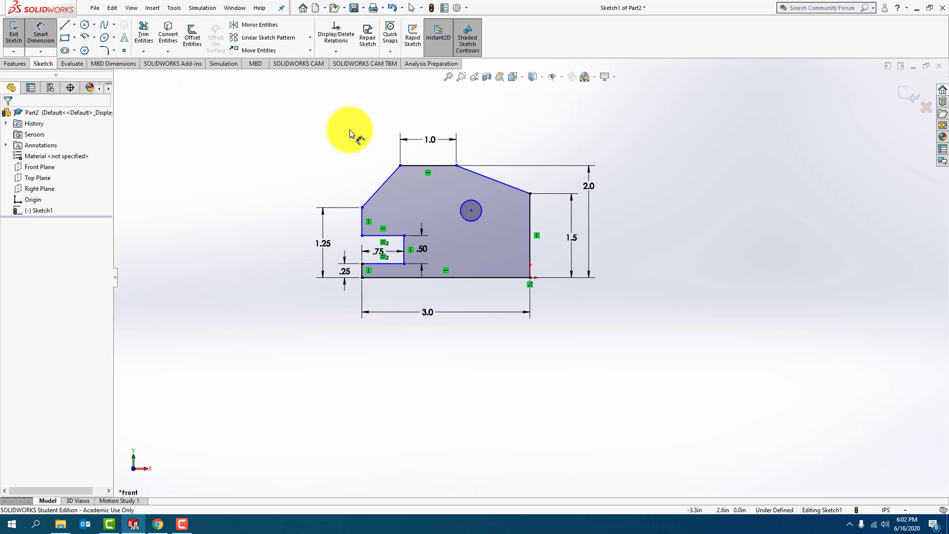
{"action": "left_click", "coordinate": [457, 167]}
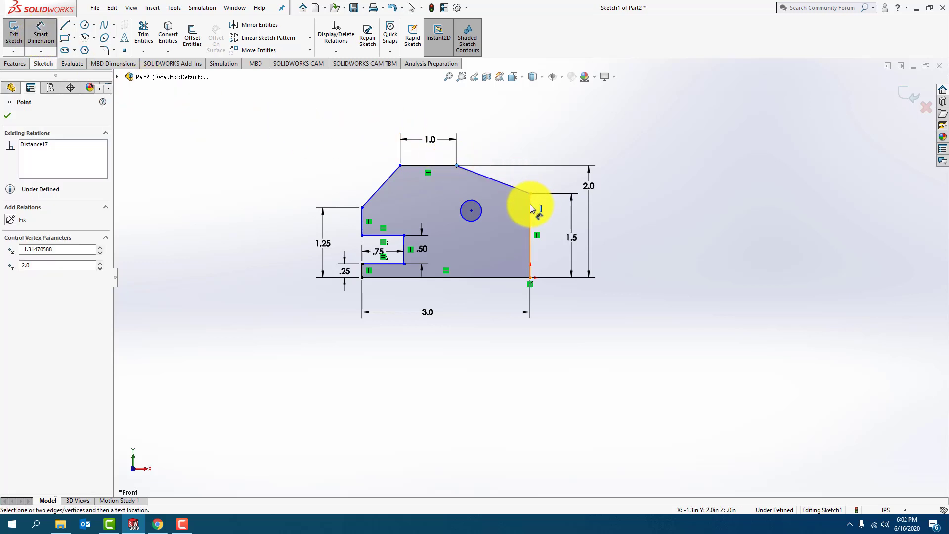
{"action": "left_click", "coordinate": [530, 207]}
{"action": "left_click", "coordinate": [501, 156]}
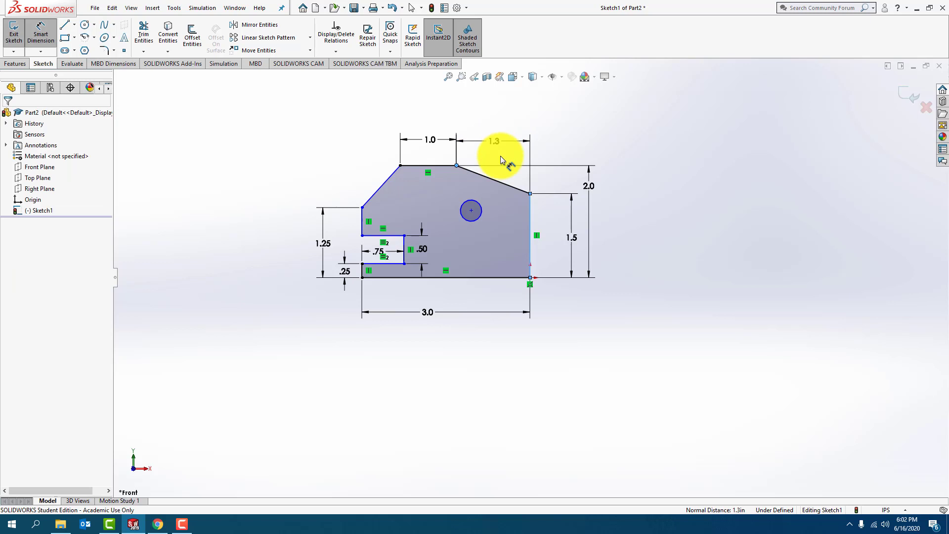
{"action": "type", "text": ".75"}
{"action": "key", "text": "Return"}
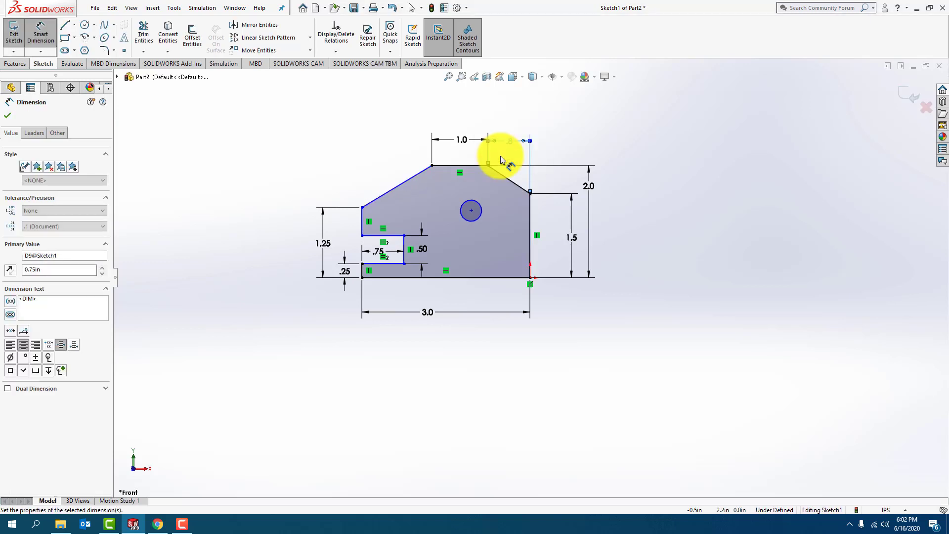
{"action": "left_click", "coordinate": [42, 226]}
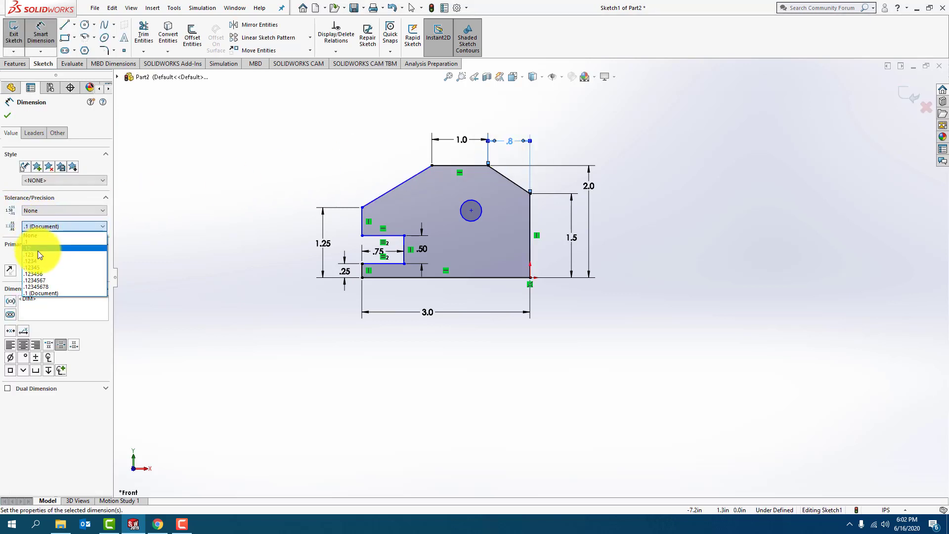
{"action": "left_click", "coordinate": [38, 250]}
{"action": "left_click", "coordinate": [8, 117]}
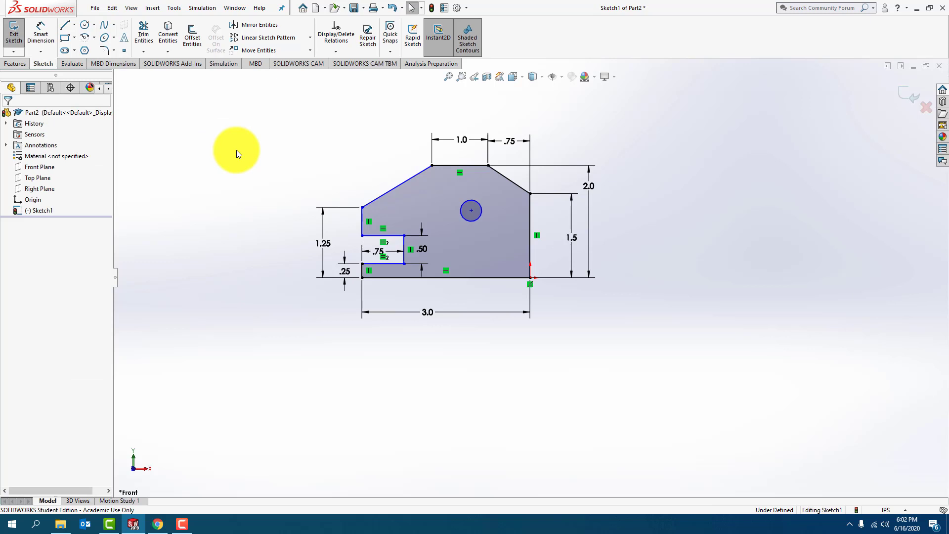
{"action": "left_click", "coordinate": [41, 32]}
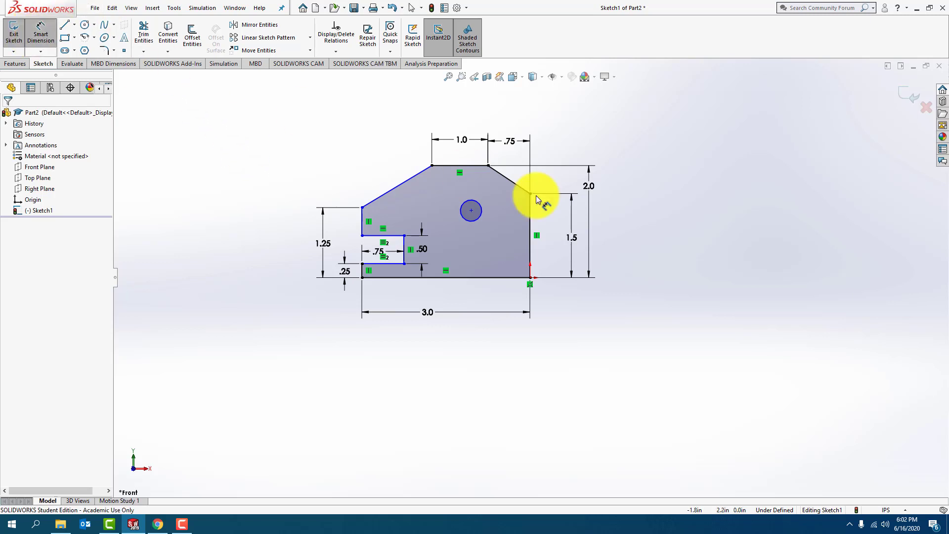
Give the circle a 1.0 in diameter dimension
{"action": "left_click", "coordinate": [465, 203]}
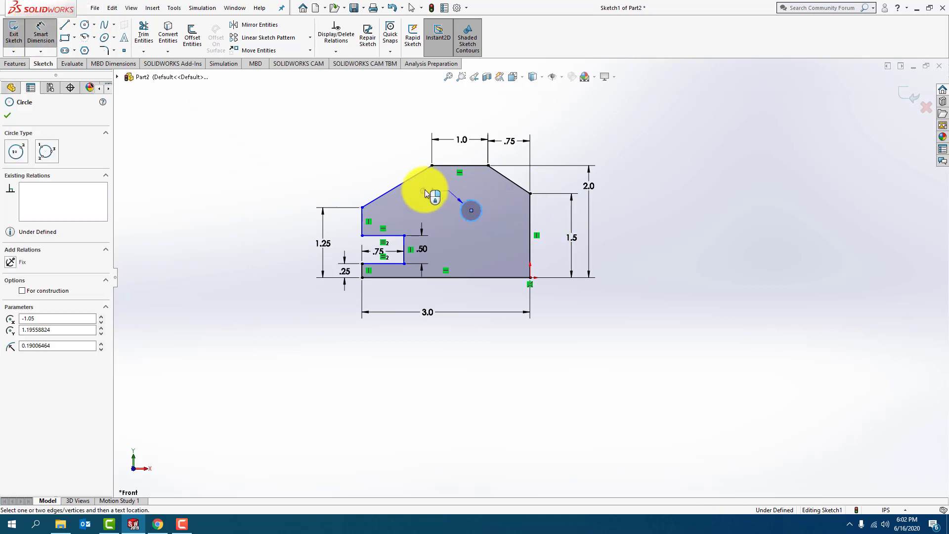
{"action": "left_click", "coordinate": [370, 154]}
{"action": "type", "text": "1"}
{"action": "key", "text": "Return"}
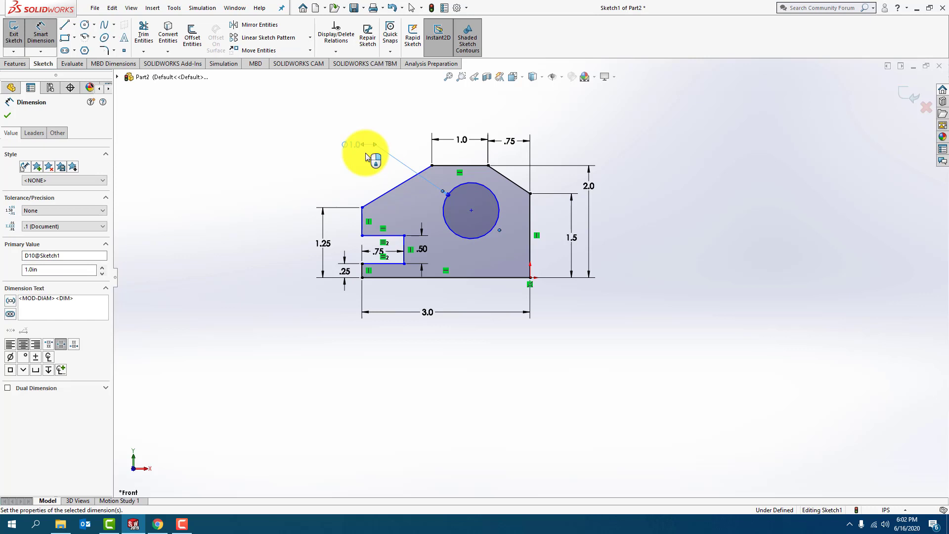
Locate the hole centre 1.0 in above the bottom edge and 1.0 in from the right edge
{"action": "left_click", "coordinate": [471, 211]}
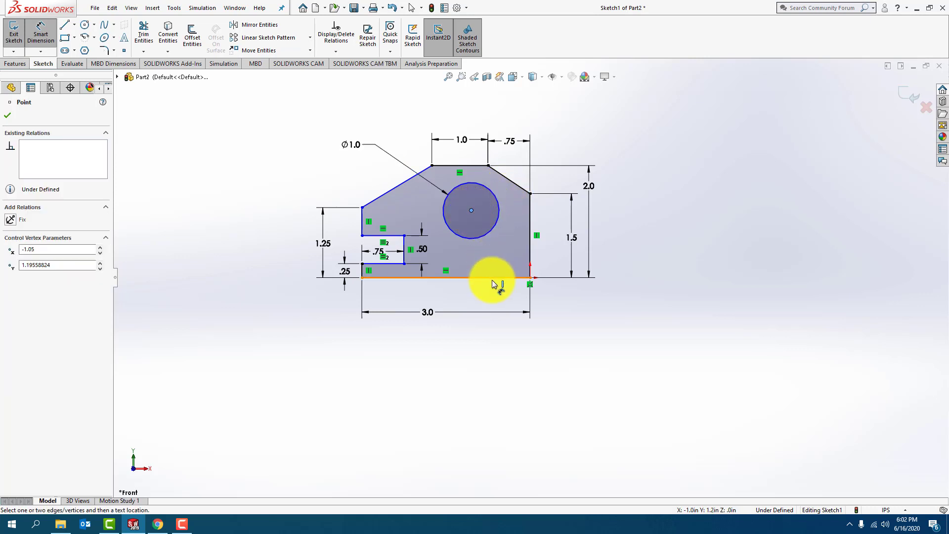
{"action": "left_click", "coordinate": [491, 277]}
{"action": "left_click", "coordinate": [568, 251]}
{"action": "type", "text": "1"}
{"action": "key", "text": "Return"}
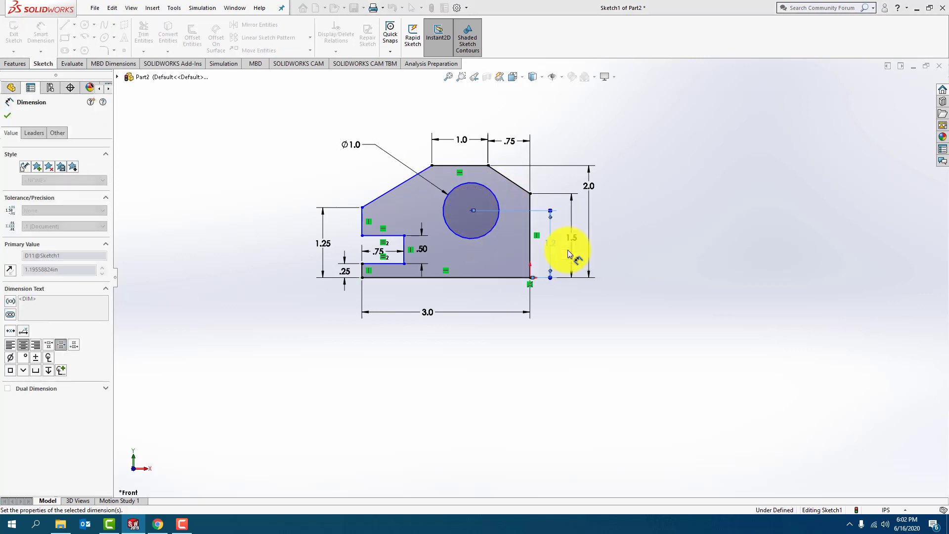
{"action": "left_click", "coordinate": [530, 246]}
{"action": "left_click", "coordinate": [470, 221]}
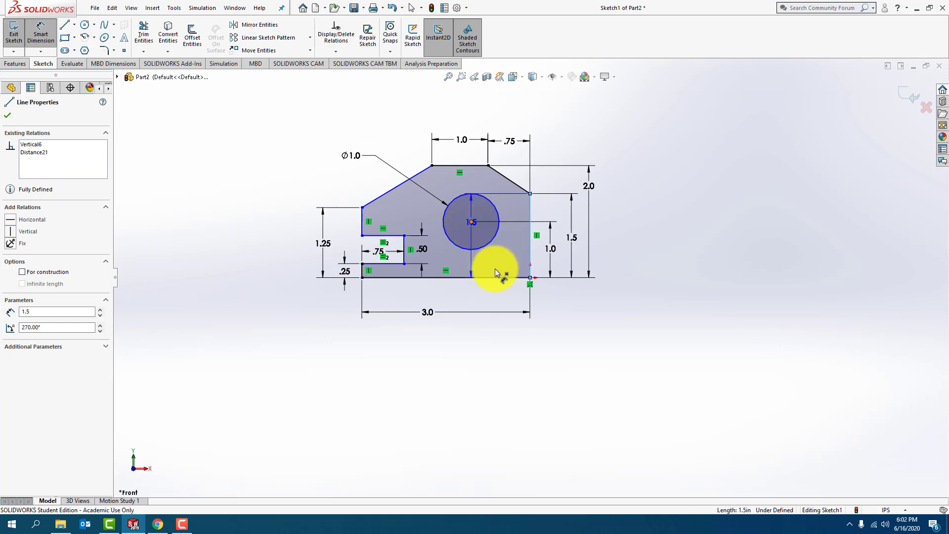
{"action": "left_click", "coordinate": [495, 293]}
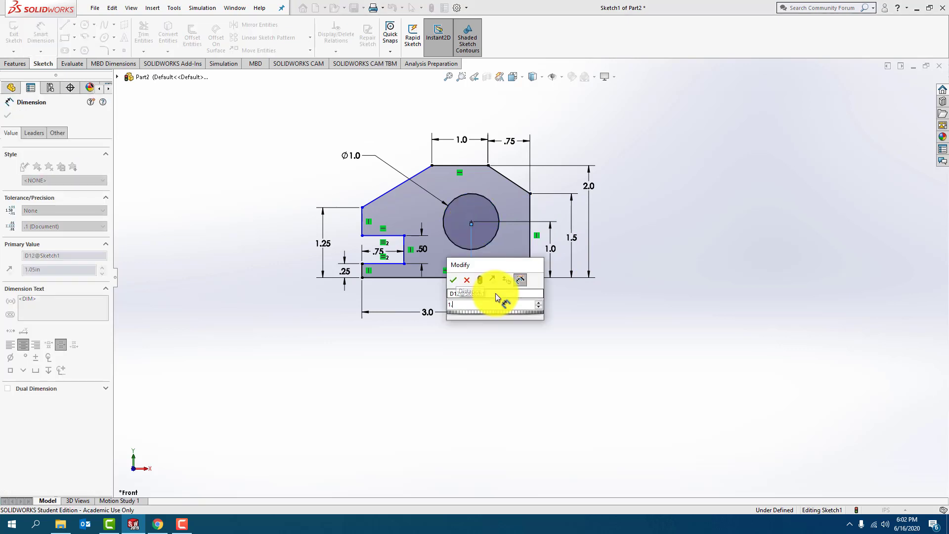
{"action": "type", "text": "1"}
{"action": "key", "text": "Return"}
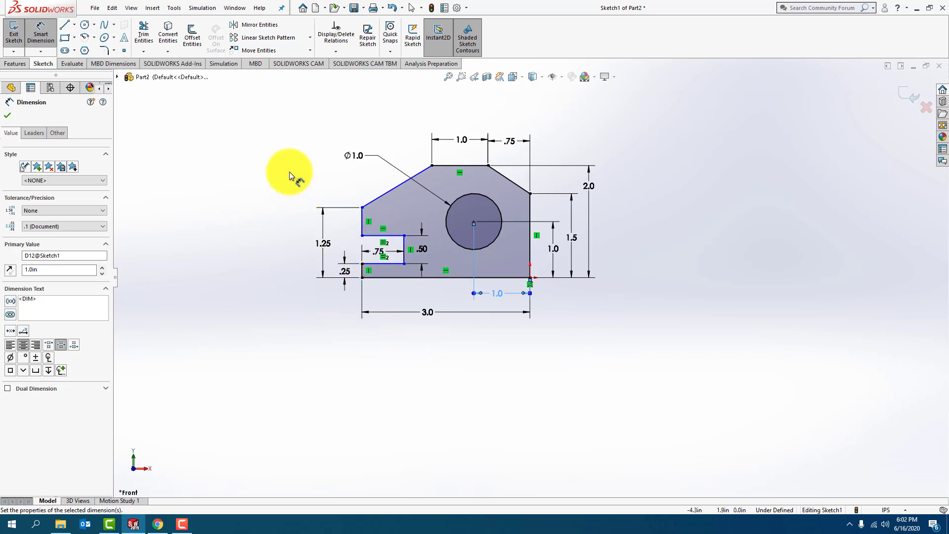
{"action": "key", "text": "Escape"}
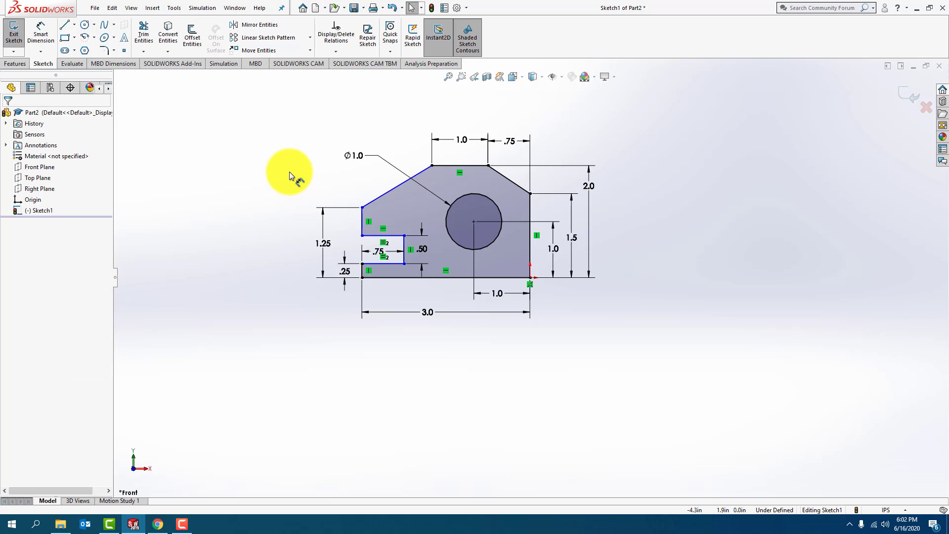
{"action": "left_click", "coordinate": [362, 207]}
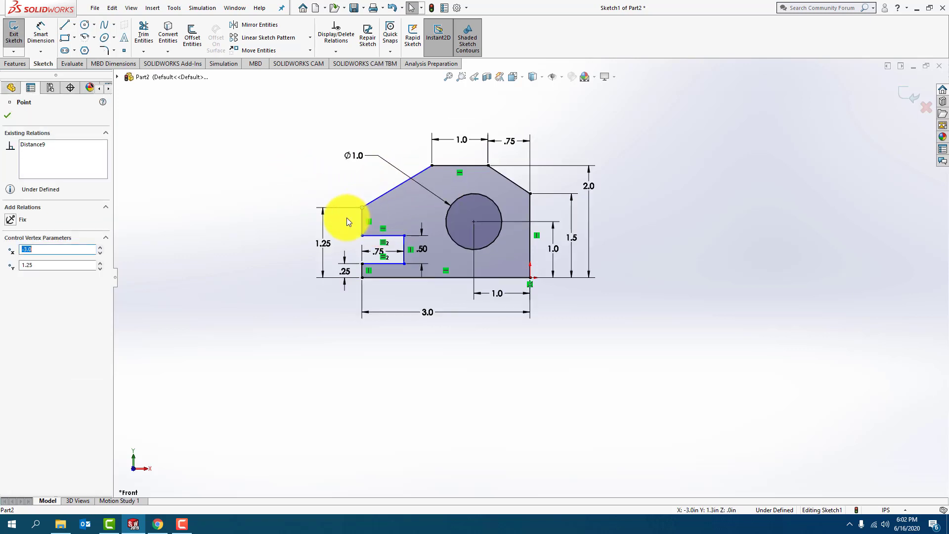
{"action": "mouse_move", "coordinate": [361, 209]}
{"action": "left_mouse_down"}
{"action": "mouse_move", "coordinate": [316, 216]}
{"action": "mouse_move", "coordinate": [296, 207]}
{"action": "left_mouse_up"}
{"action": "left_click", "coordinate": [207, 206]}
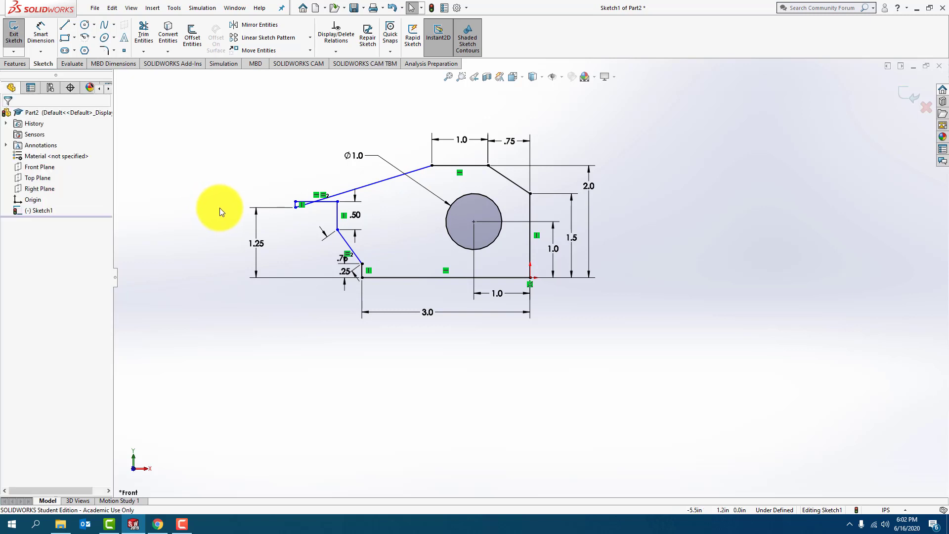
{"action": "key", "text": "ctrl+z"}
{"action": "left_click", "coordinate": [291, 223]}
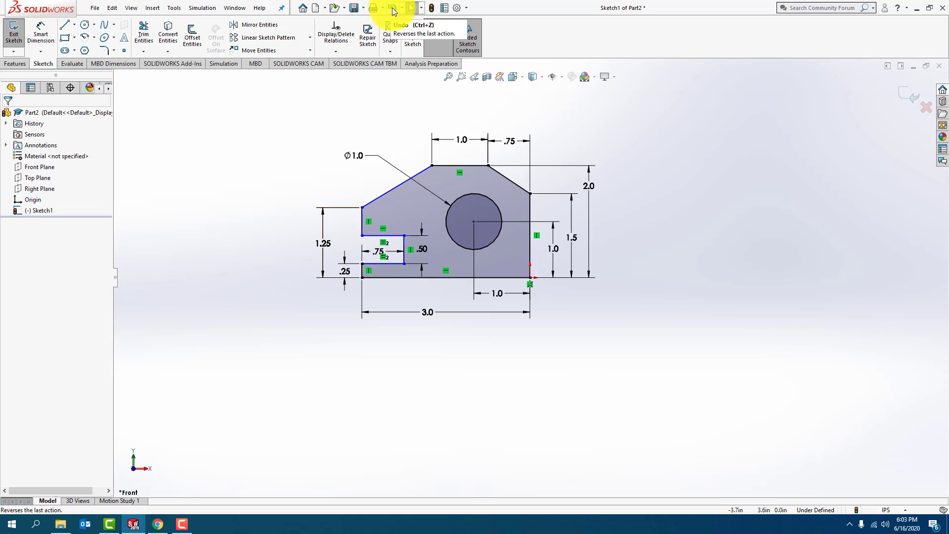
{"action": "mouse_move", "coordinate": [351, 214]}
{"action": "left_mouse_down"}
{"action": "mouse_move", "coordinate": [379, 215]}
{"action": "mouse_move", "coordinate": [349, 204]}
{"action": "mouse_move", "coordinate": [370, 210]}
{"action": "mouse_move", "coordinate": [353, 207]}
{"action": "mouse_move", "coordinate": [369, 218]}
{"action": "mouse_move", "coordinate": [357, 215]}
{"action": "mouse_move", "coordinate": [364, 233]}
{"action": "left_mouse_up"}
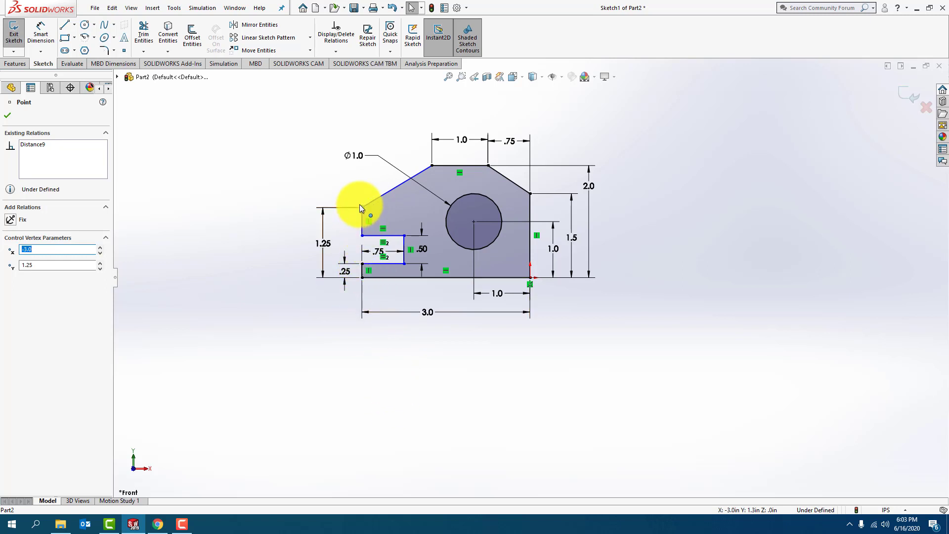
{"action": "left_click", "coordinate": [287, 340]}
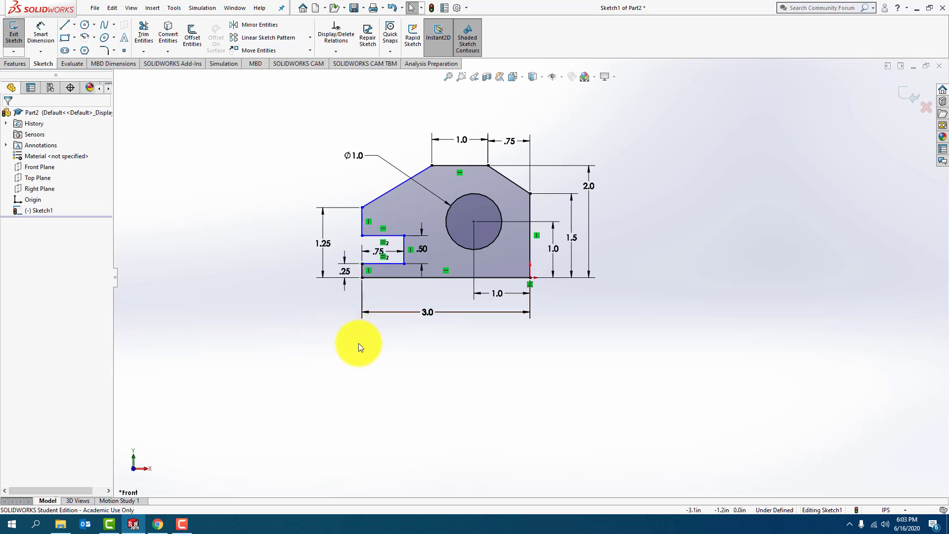
{"action": "left_click", "coordinate": [363, 221]}
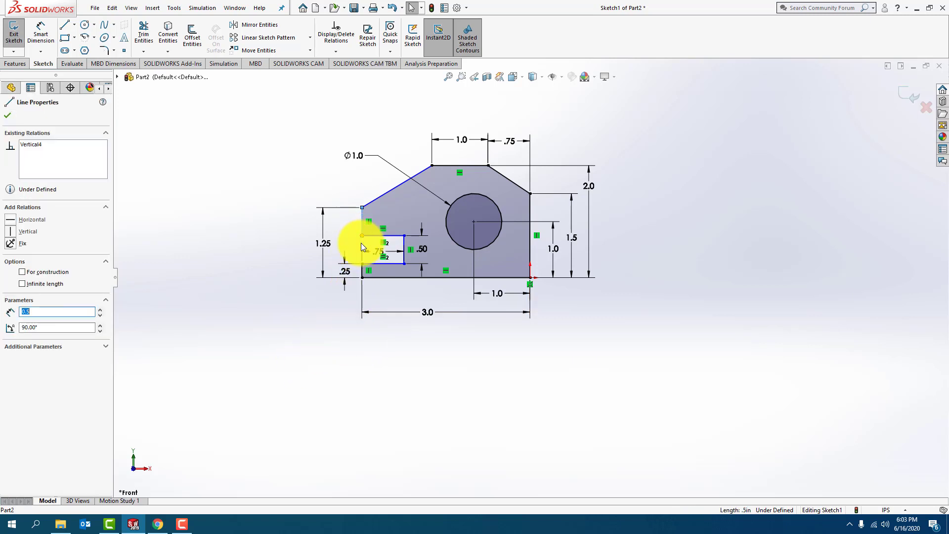
Add a Collinear relation between the two short left vertical edges and exit the sketch
{"action": "left_click", "coordinate": [361, 274], "text": "ctrl"}
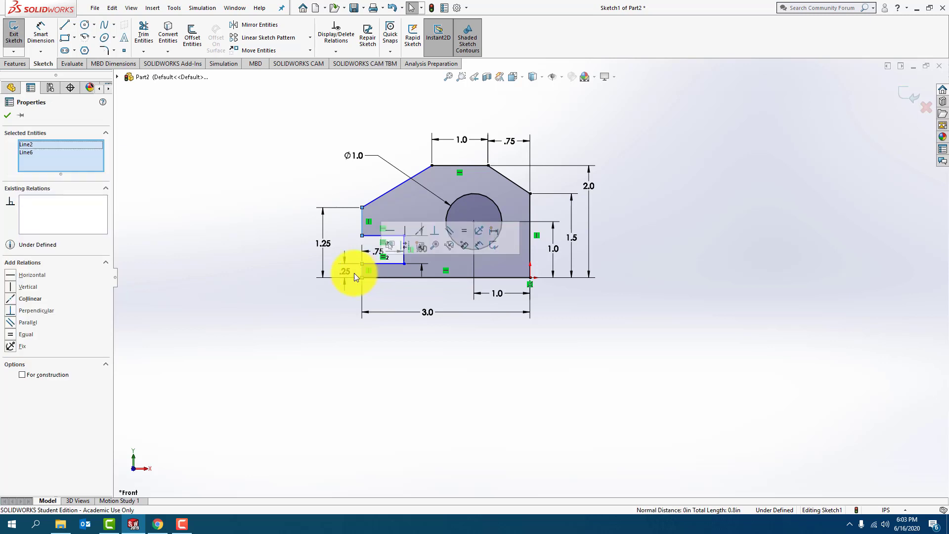
{"action": "left_click", "coordinate": [10, 299]}
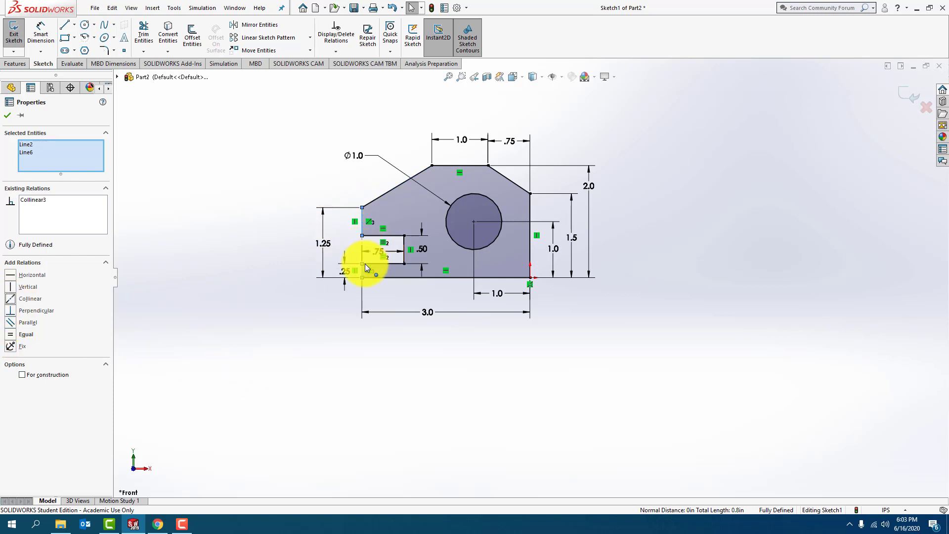
{"action": "left_click", "coordinate": [8, 114]}
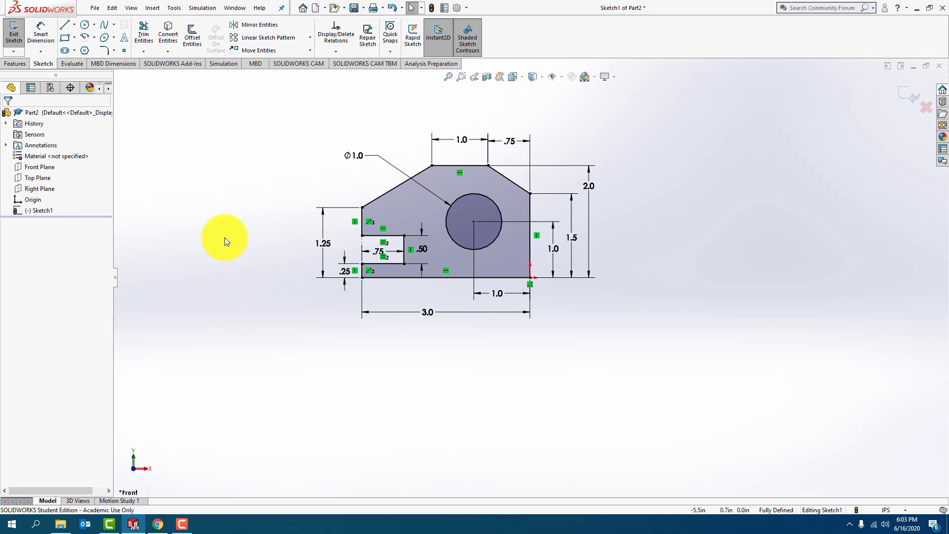
{"action": "left_click", "coordinate": [905, 92]}
{"action": "left_click", "coordinate": [788, 174]}
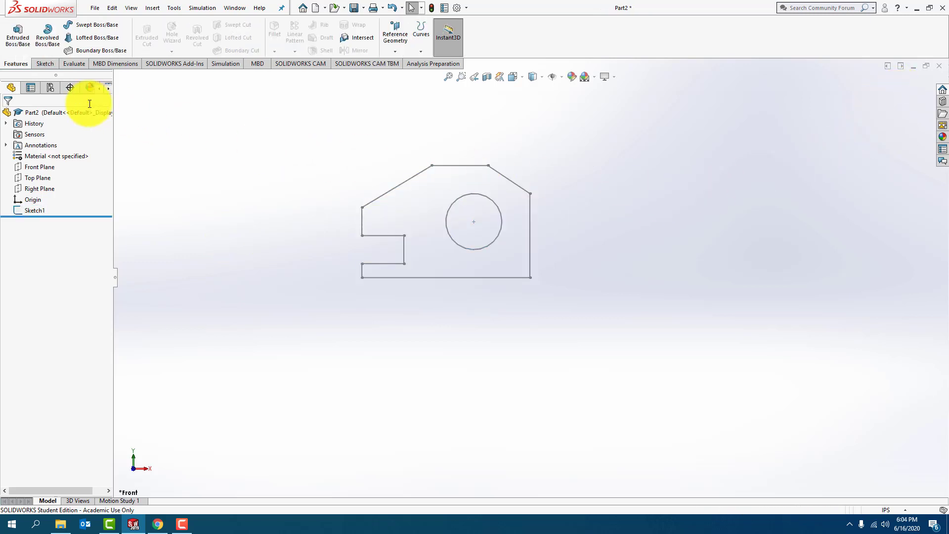
Boss-extrude the bracket region of Sketch1 to a 0.5 in depth
{"action": "left_click", "coordinate": [20, 35]}
{"action": "left_click", "coordinate": [473, 167]}
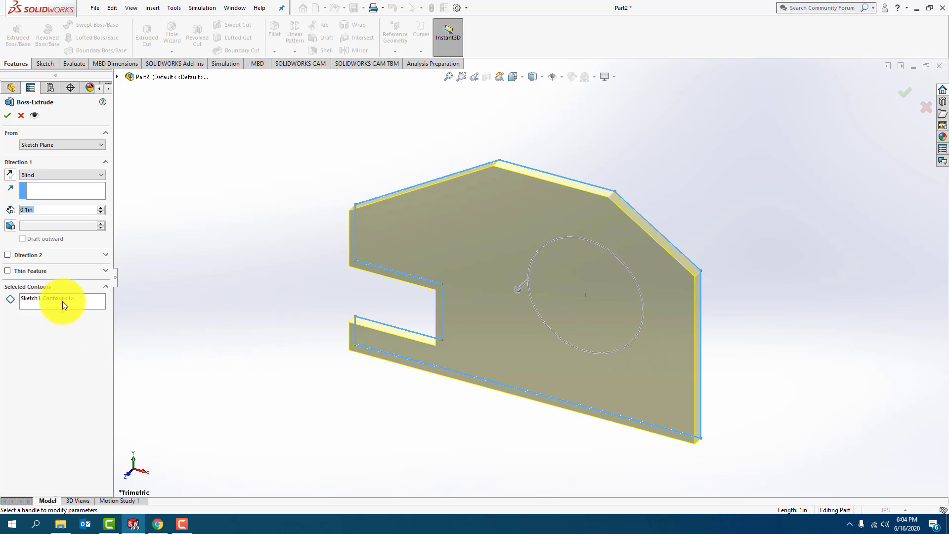
{"action": "right_click", "coordinate": [79, 297]}
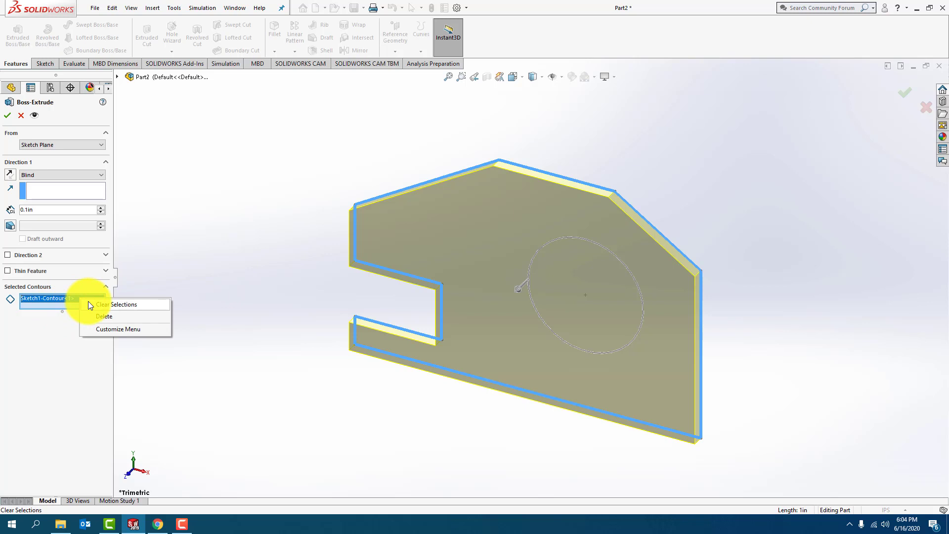
{"action": "left_click", "coordinate": [89, 303]}
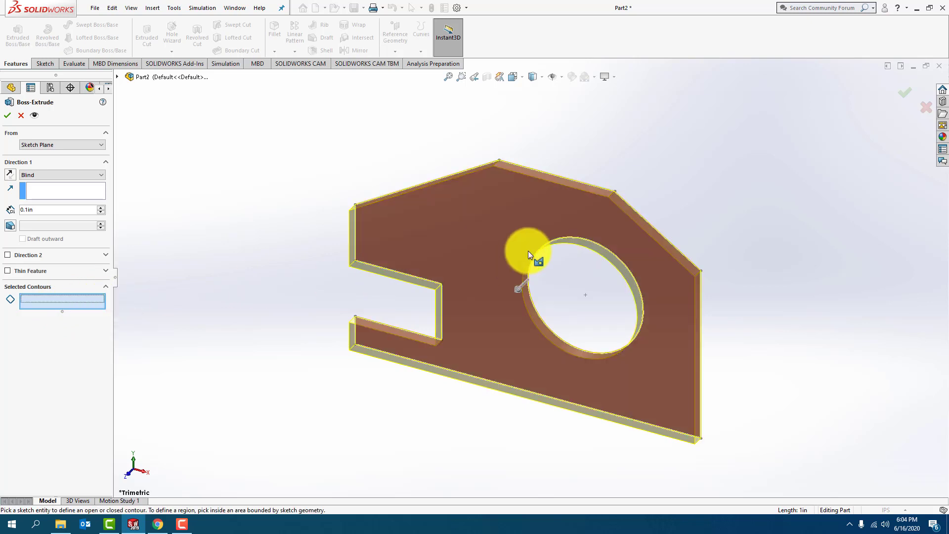
{"action": "left_click", "coordinate": [499, 233]}
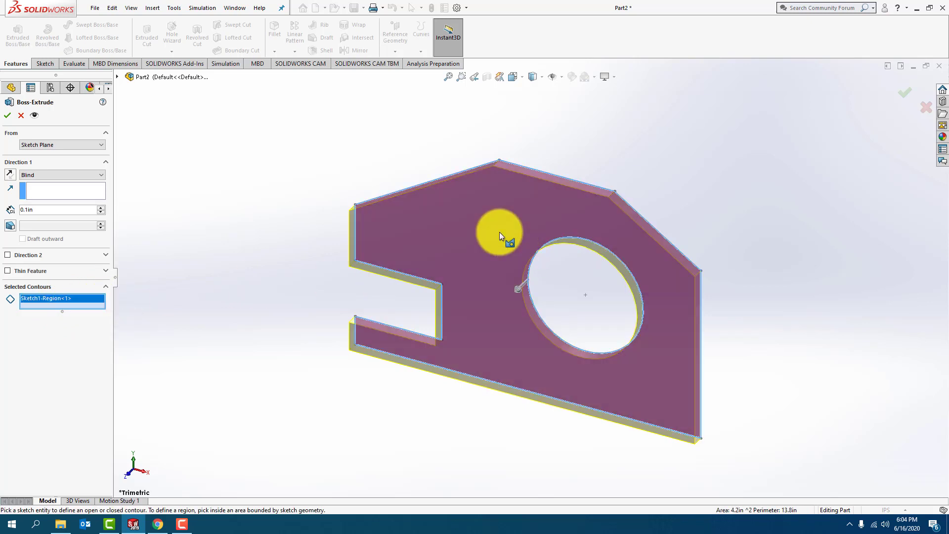
{"action": "left_click", "coordinate": [58, 210]}
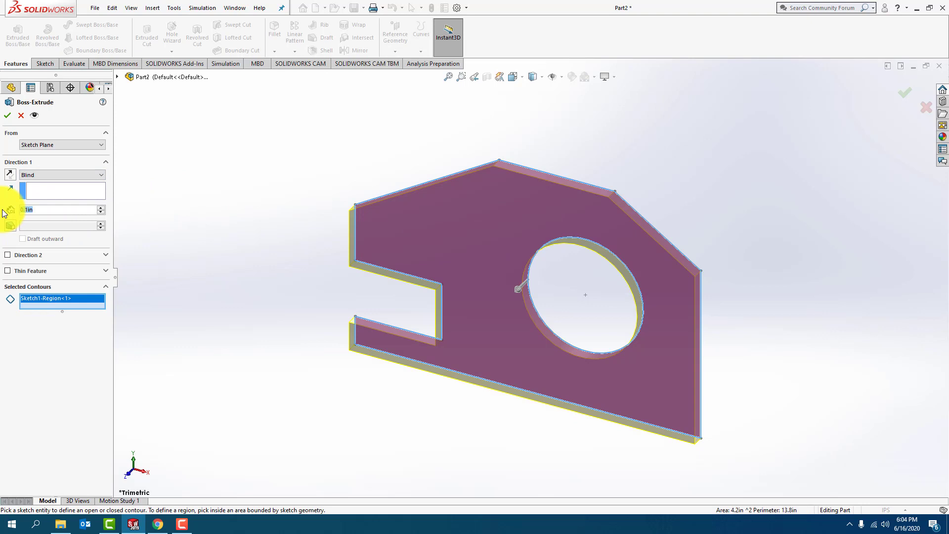
{"action": "type", "text": "0.5"}
{"action": "key", "text": "Return"}
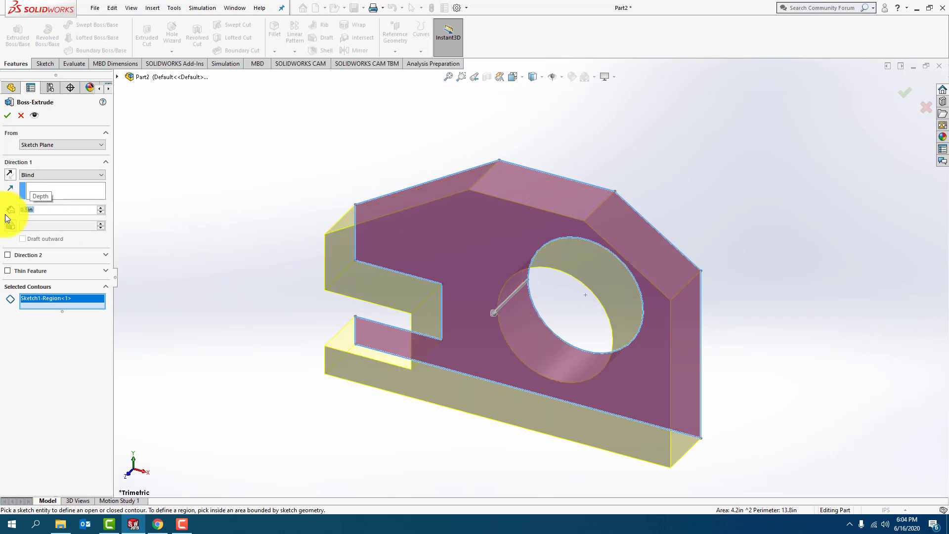
{"action": "left_click", "coordinate": [8, 116]}
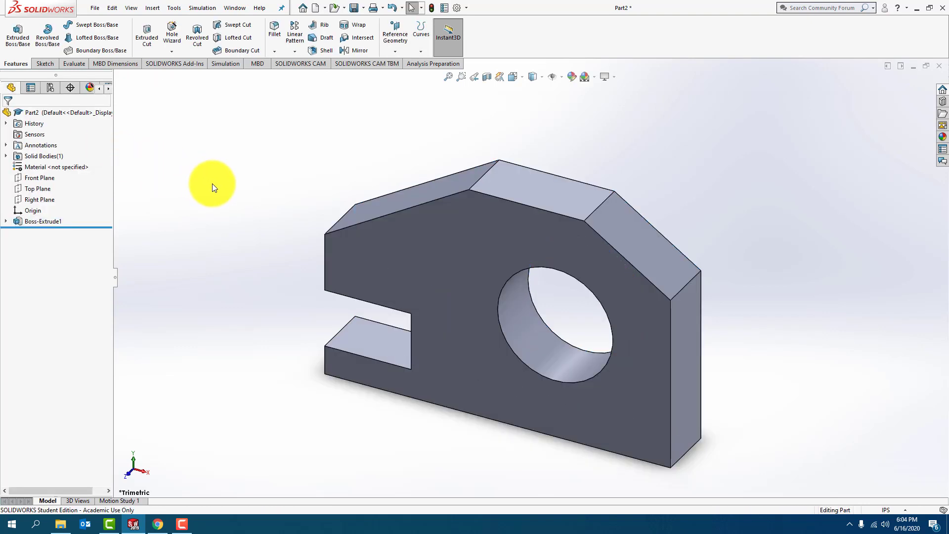
{"action": "middle_click_drag", "start_coordinate": [218, 197], "coordinate": [635, 282]}
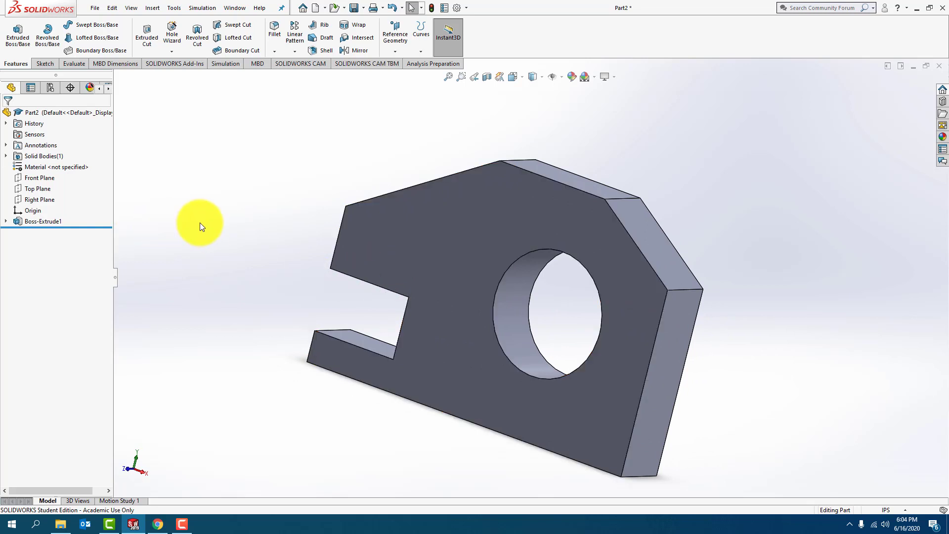
In isometric view, Save As the part under the file name C2x1
{"action": "left_click", "coordinate": [526, 79]}
{"action": "left_click", "coordinate": [568, 106]}
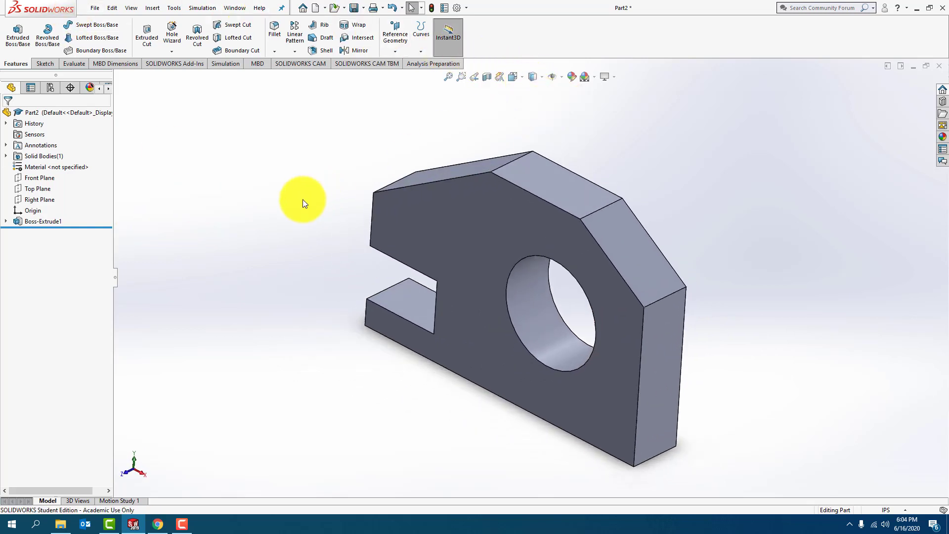
{"action": "left_click", "coordinate": [93, 7]}
{"action": "left_click", "coordinate": [109, 128]}
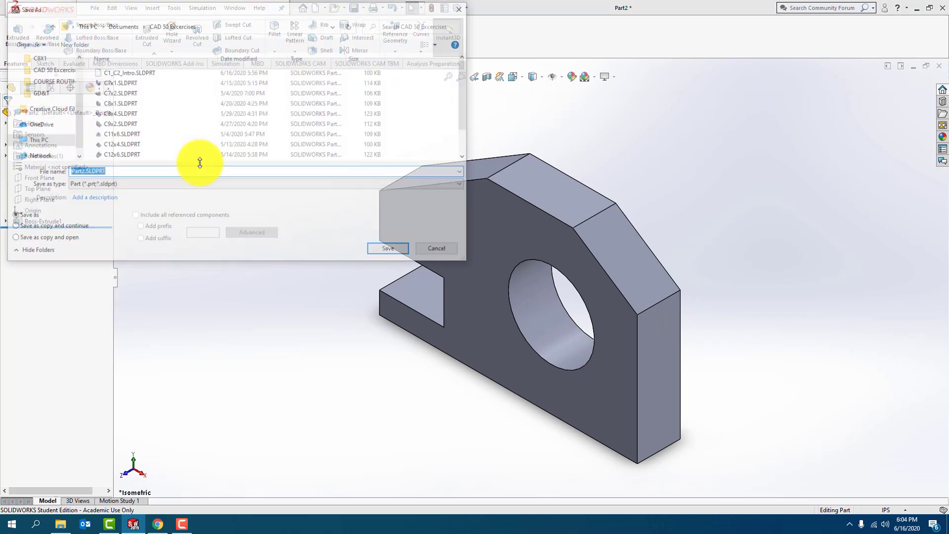
{"action": "type", "text": "C"}
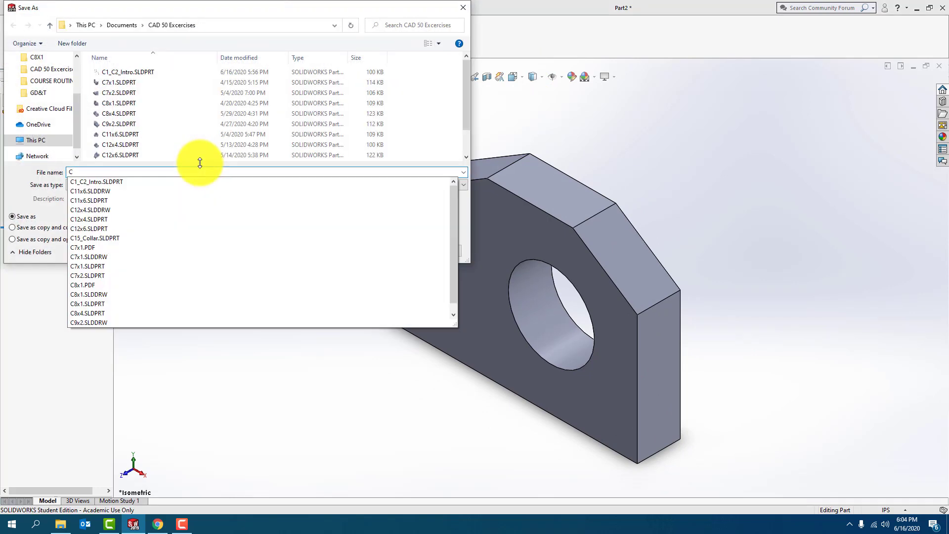
{"action": "type", "text": "2_X1"}
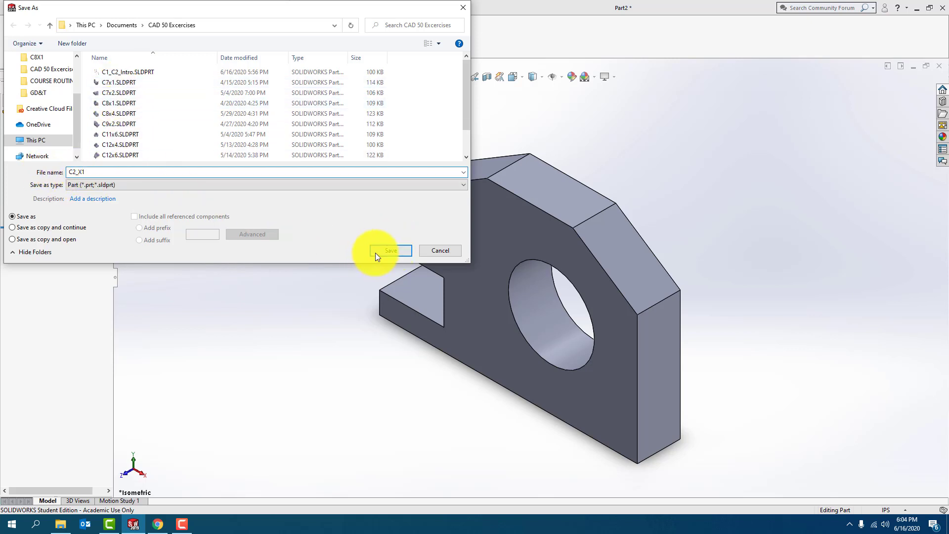
{"action": "key", "text": "BackSpace"}
{"action": "key", "text": "BackSpace"}
{"action": "key", "text": "BackSpace"}
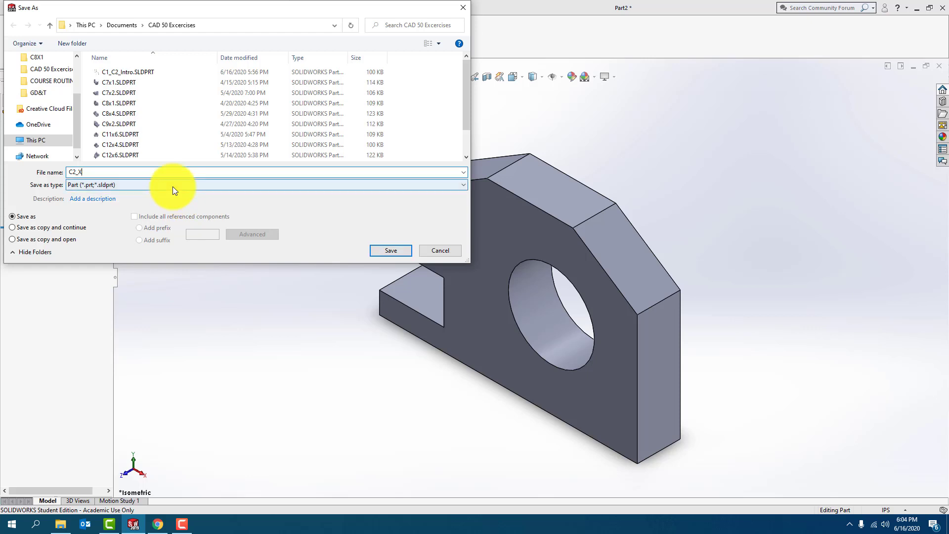
{"action": "type", "text": "x1"}
{"action": "left_click", "coordinate": [384, 250]}
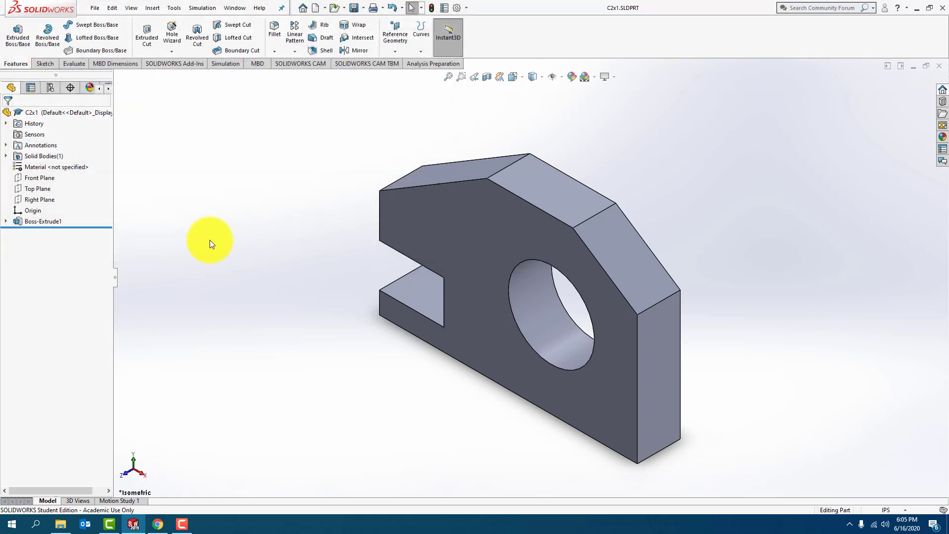
Run Mass Properties from the Evaluate tab, noting 0.08 pounds and 2.09 cubic inches
{"action": "left_click", "coordinate": [76, 64]}
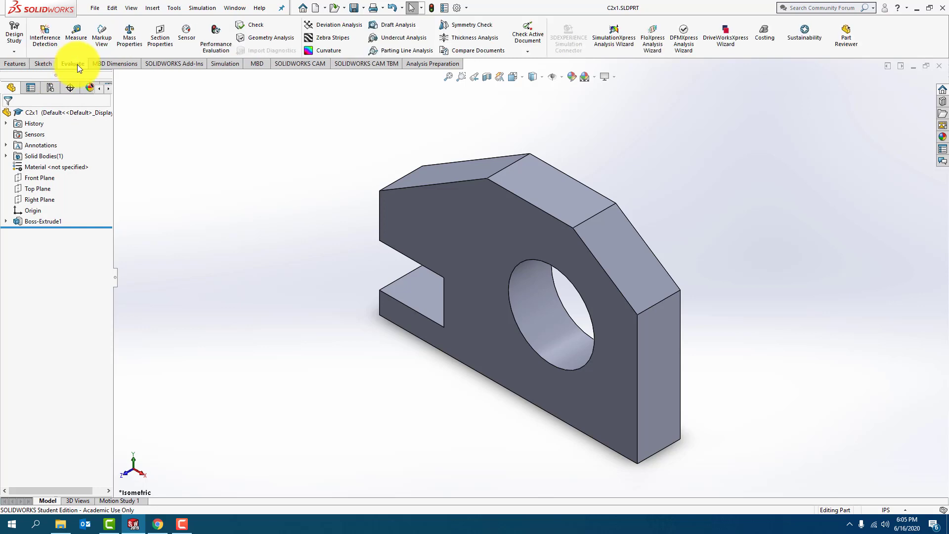
{"action": "left_click", "coordinate": [130, 36]}
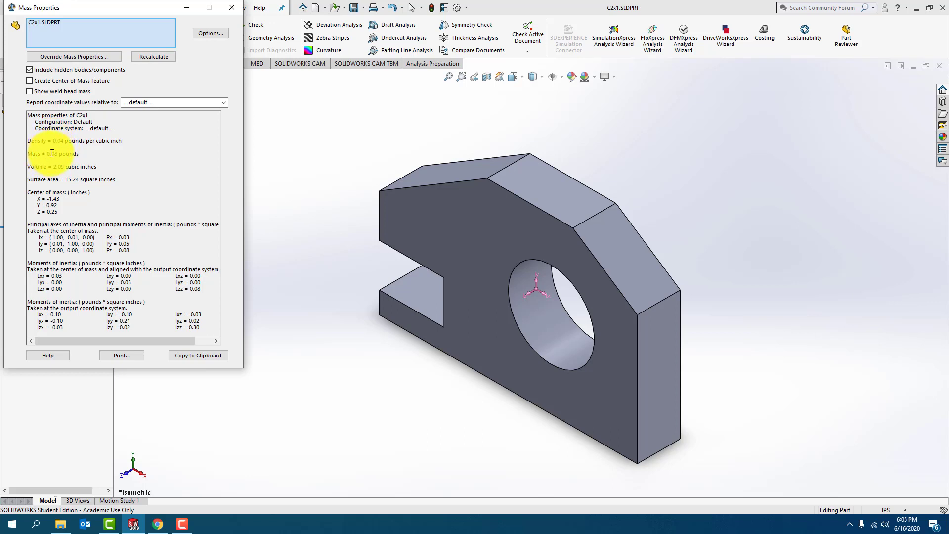
{"action": "left_click_drag", "start_coordinate": [51, 154], "coordinate": [58, 153]}
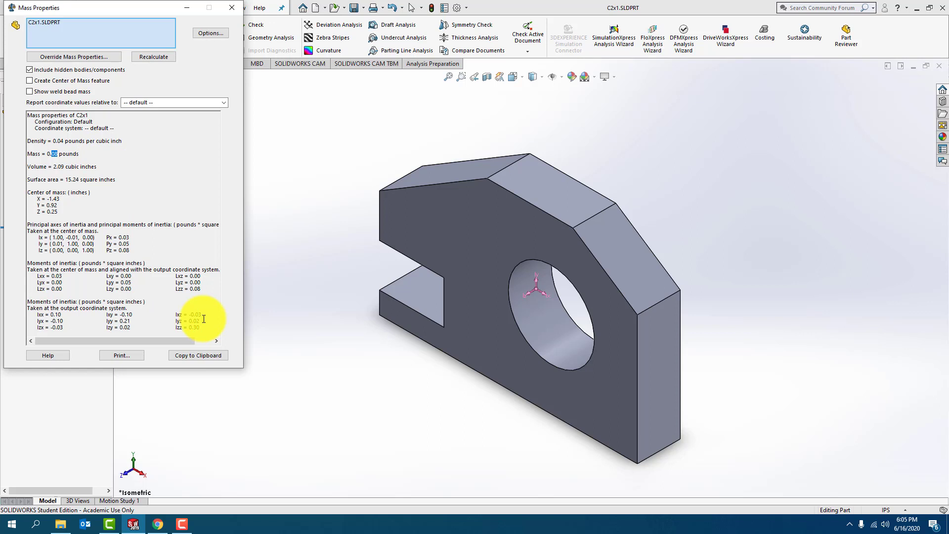
{"action": "key", "text": "Down"}
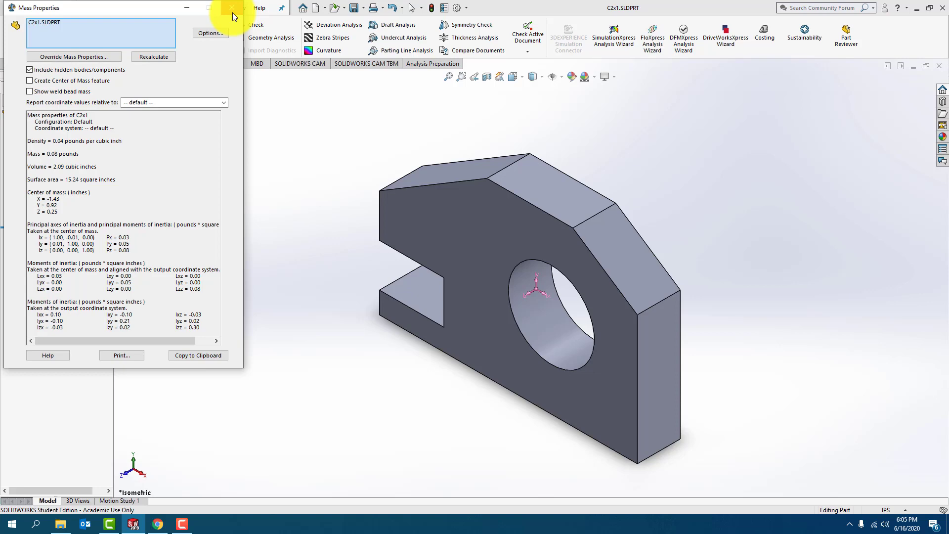
{"action": "left_click", "coordinate": [233, 13]}
{"action": "left_click", "coordinate": [95, 7]}
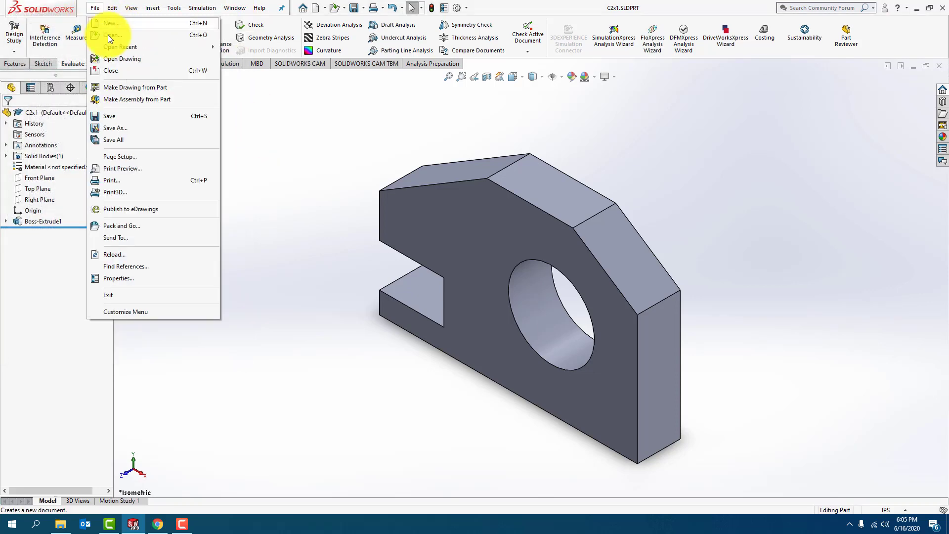
Save the part and display it as a wireframe in the Front view
{"action": "left_click", "coordinate": [108, 116]}
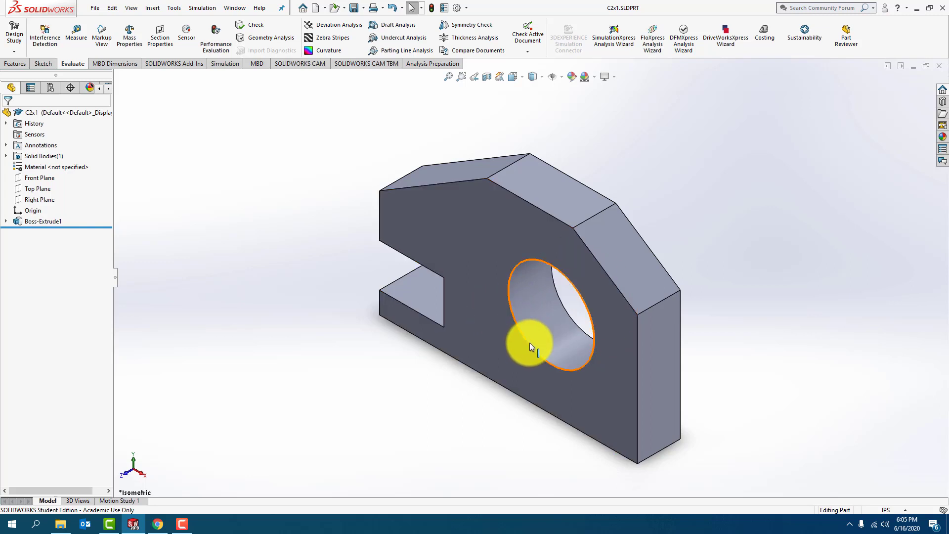
{"action": "left_click", "coordinate": [522, 77]}
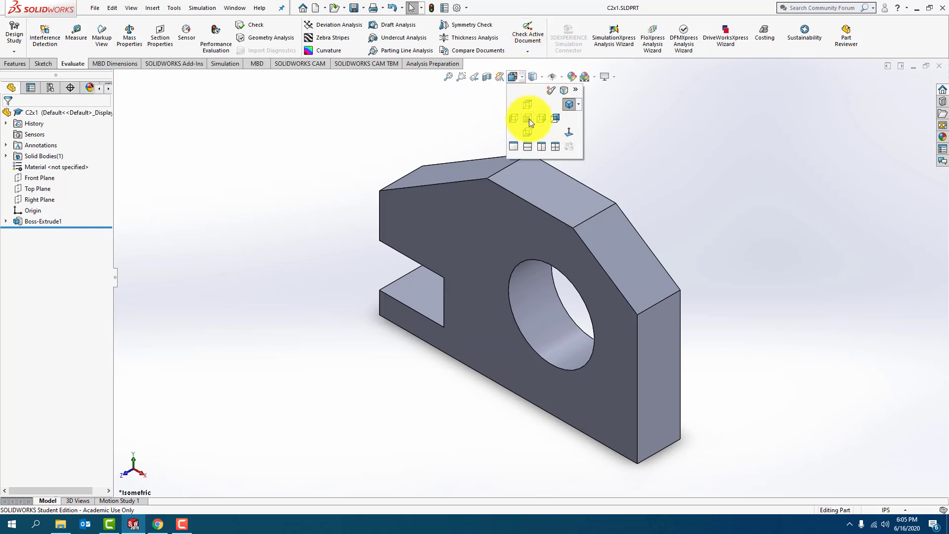
{"action": "left_click", "coordinate": [528, 118]}
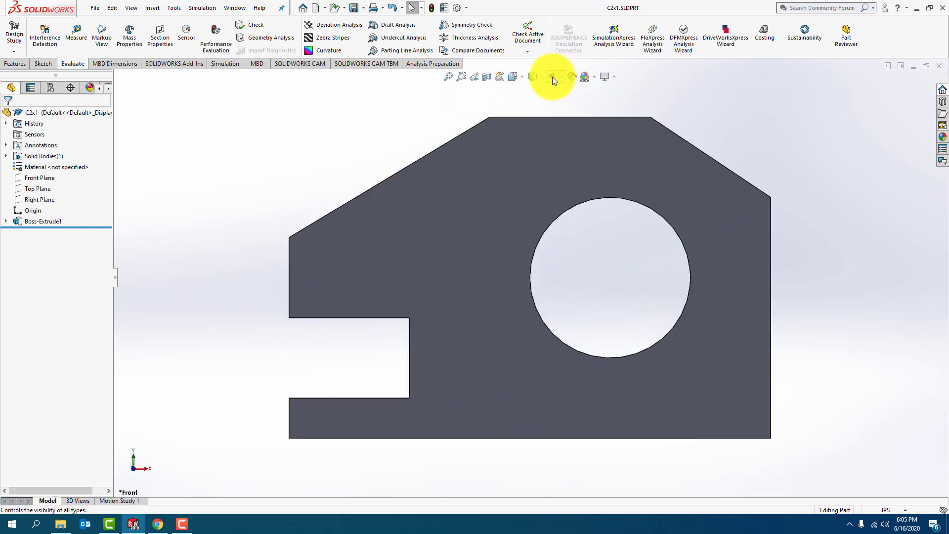
{"action": "left_click", "coordinate": [539, 78]}
{"action": "left_click", "coordinate": [534, 130]}
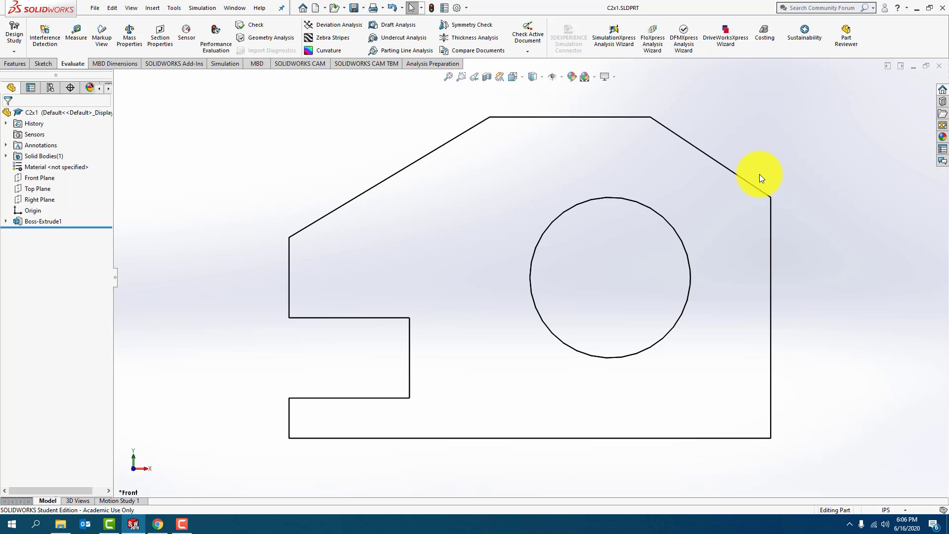
Switch to the Right view, then orbit to an angled 3D view
{"action": "left_click", "coordinate": [521, 81]}
{"action": "left_click", "coordinate": [540, 115]}
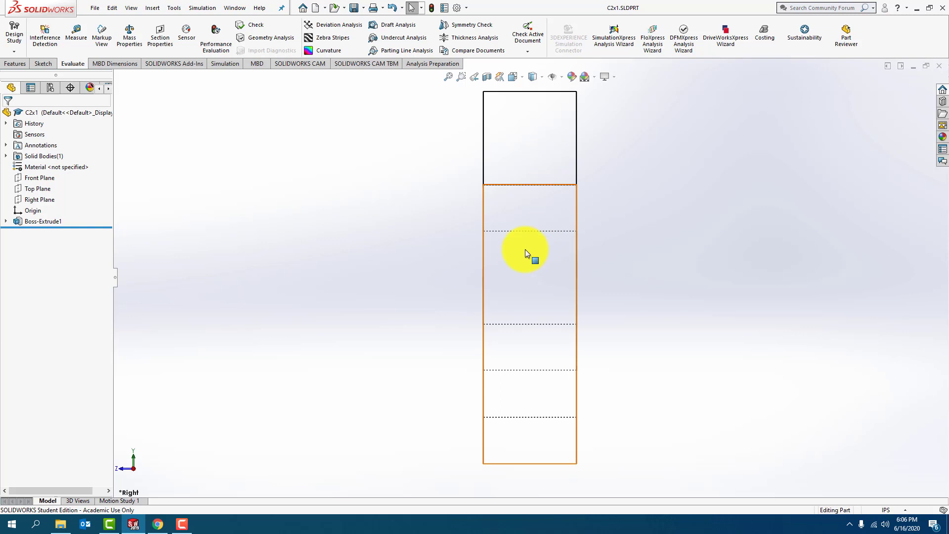
{"action": "middle_click_drag", "start_coordinate": [596, 322], "coordinate": [699, 322]}
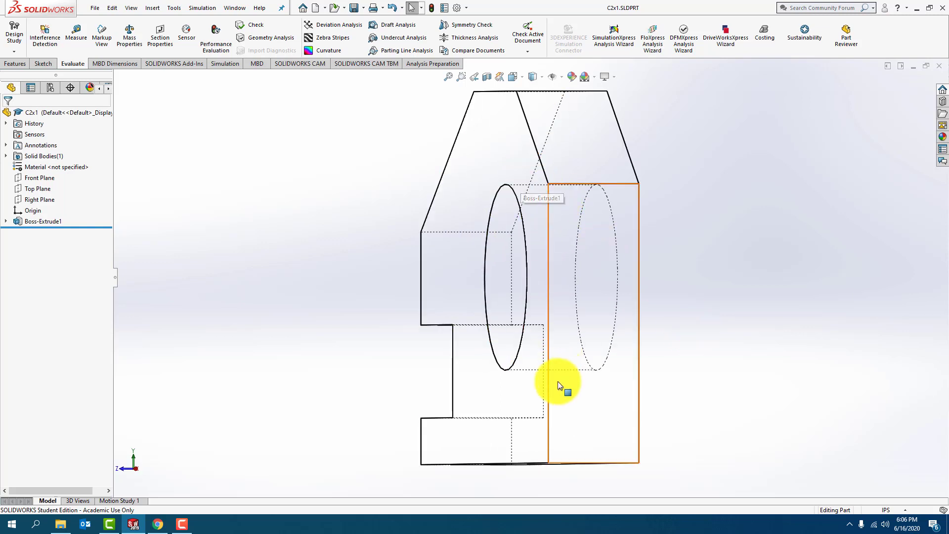